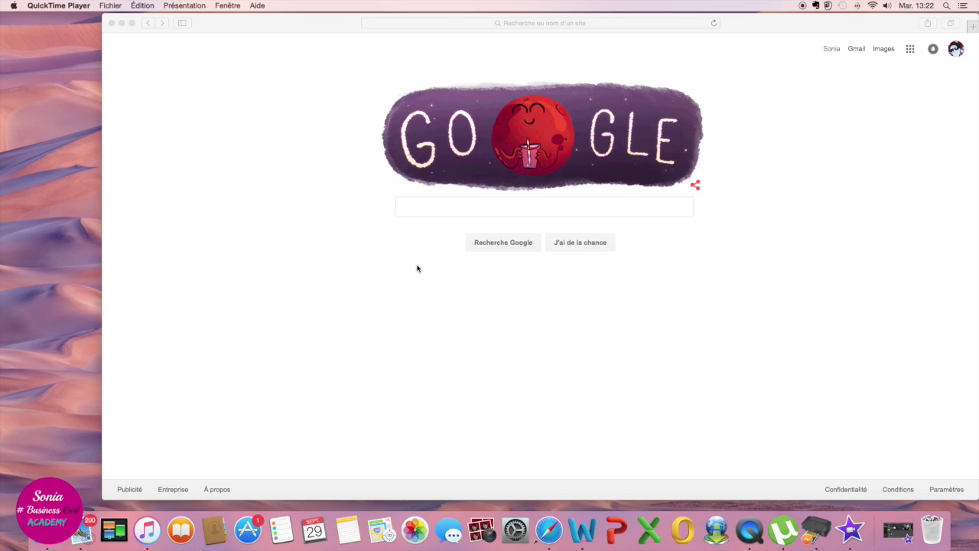
Step: Search Google for 'ovh'
click(452, 214)
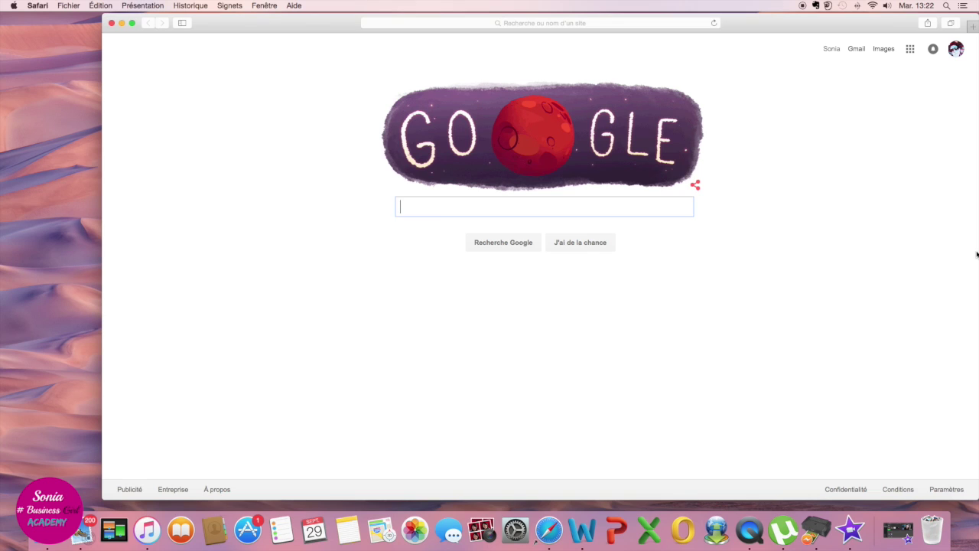
text(ovh)
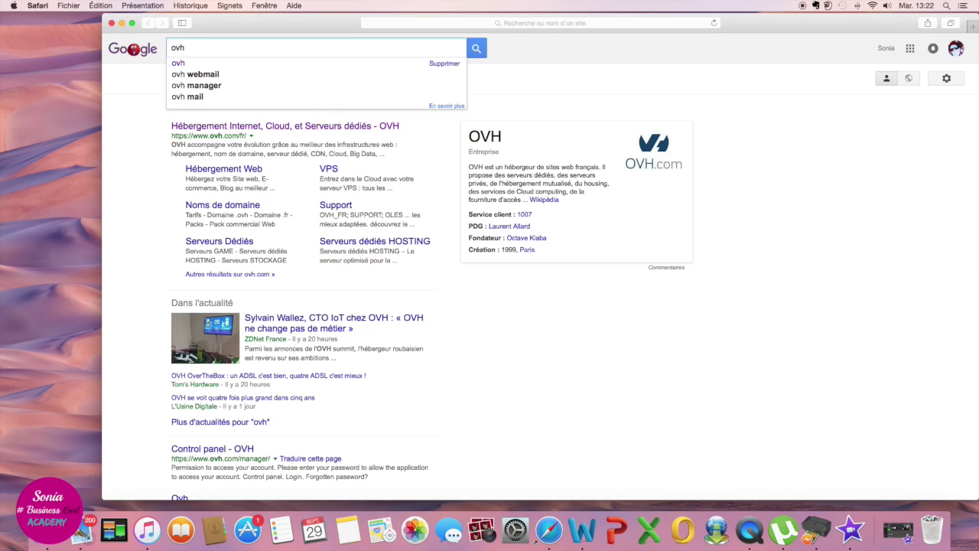
key(Return)
Step: Open the official OVH website and check whether la-blogging-school.com is available
click(257, 127)
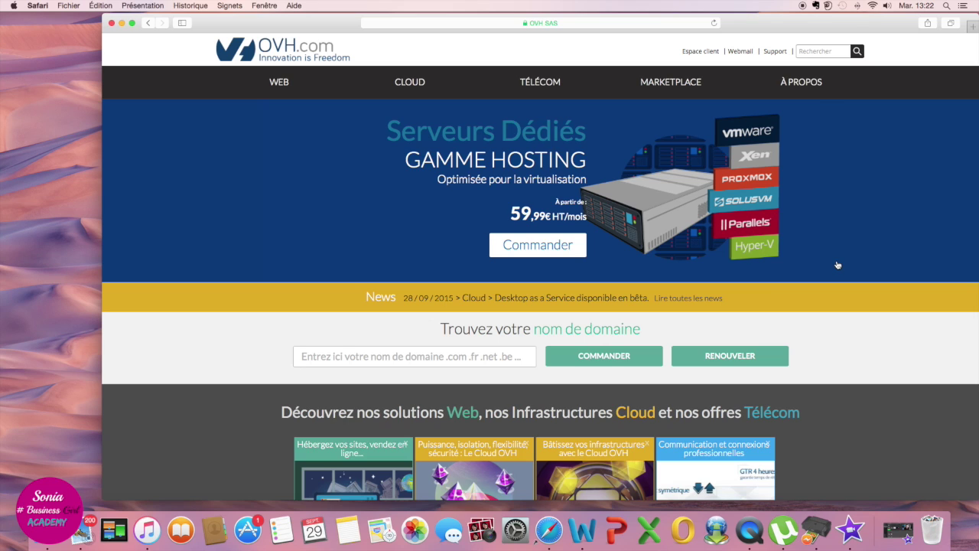
click(390, 356)
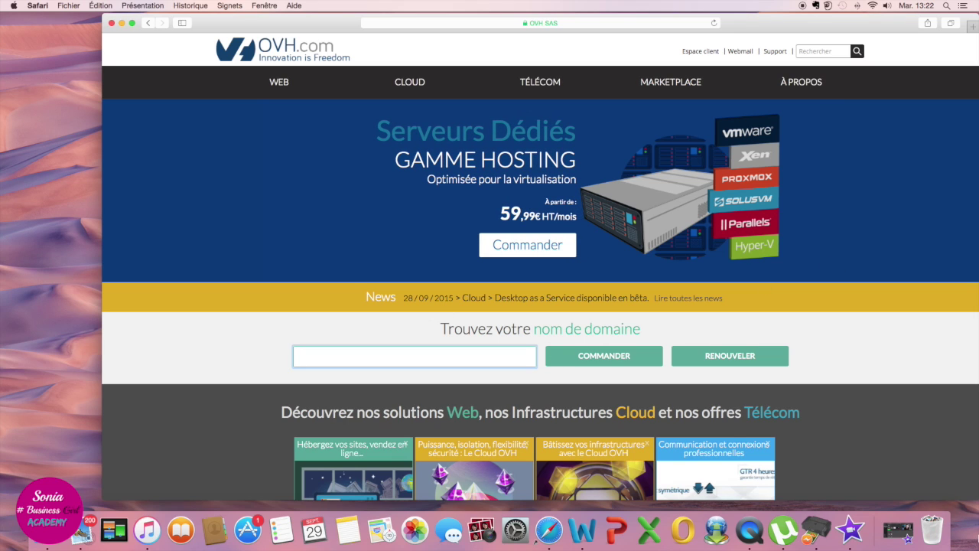
text(la-blo)
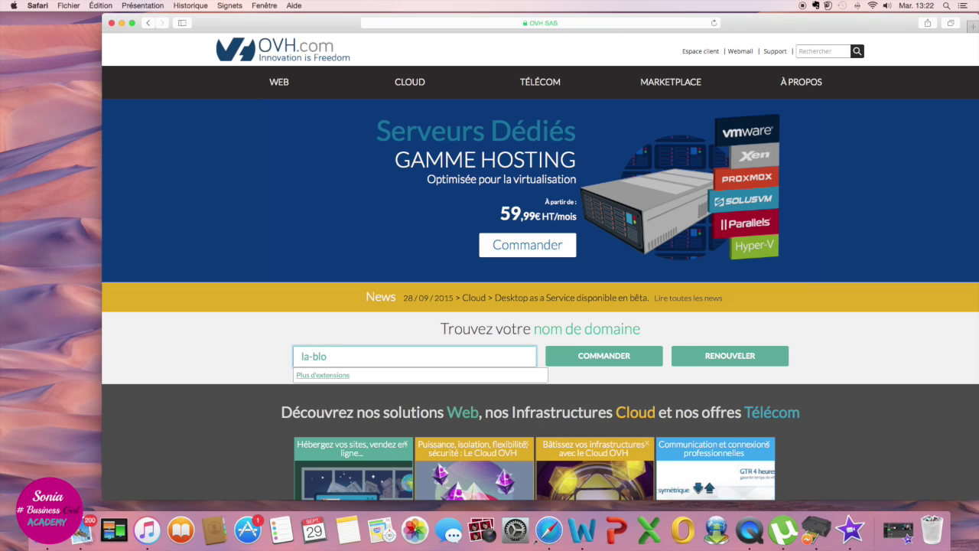
text(gging-school.com)
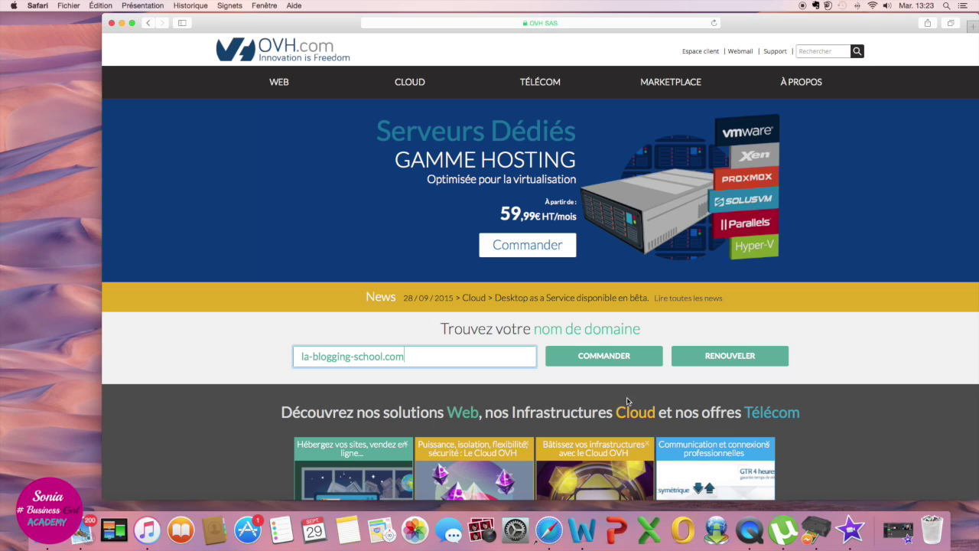
key(Return)
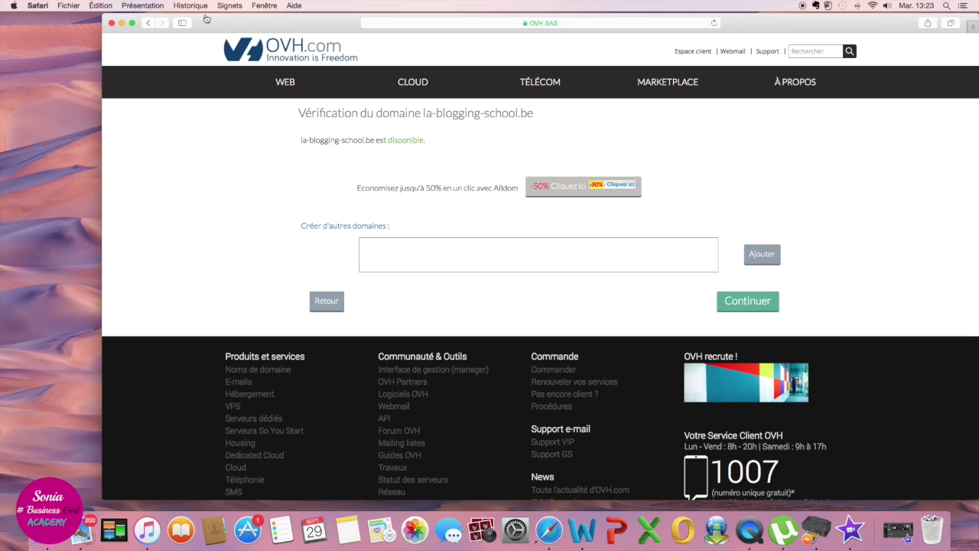
Step: Pick the .com extension for la-blogging-school and continue to the DNS and offer options
click(147, 23)
click(397, 357)
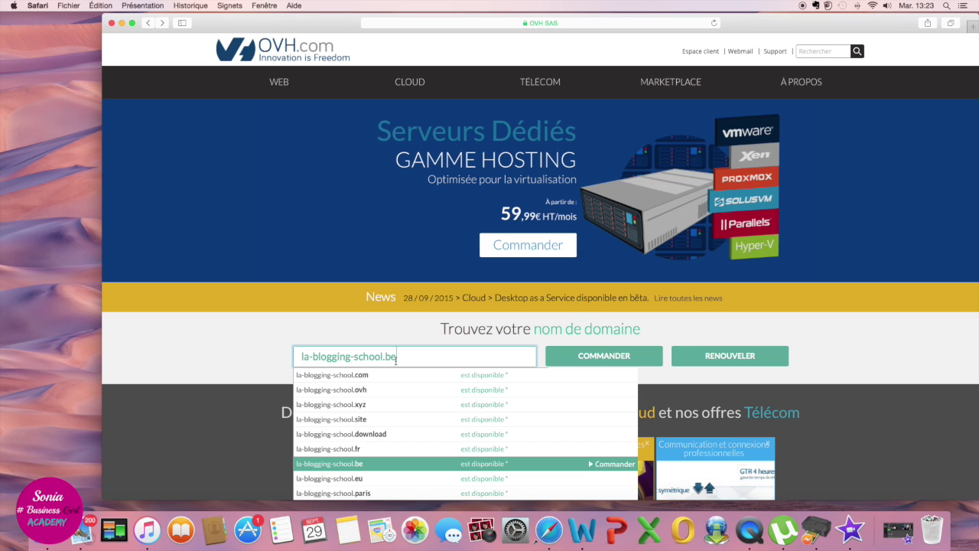
click(339, 375)
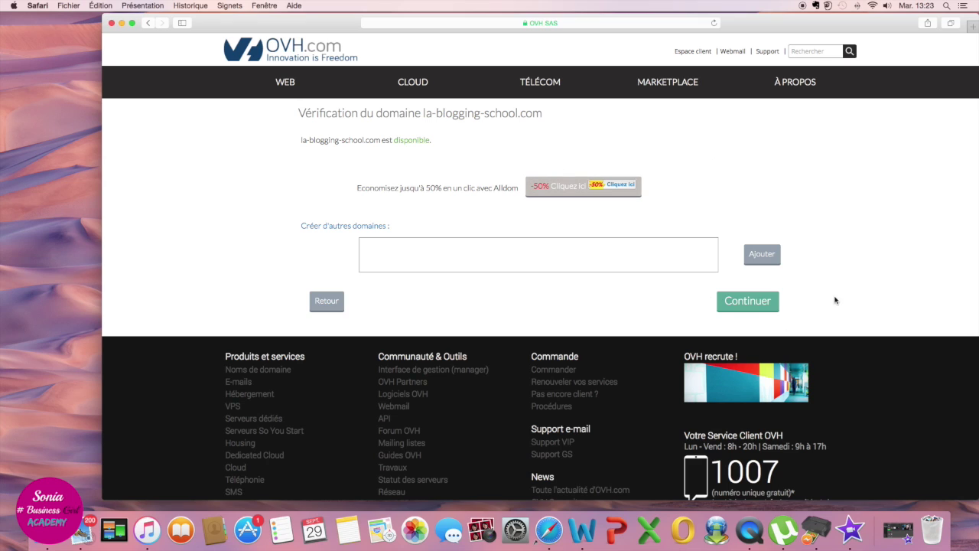
click(758, 304)
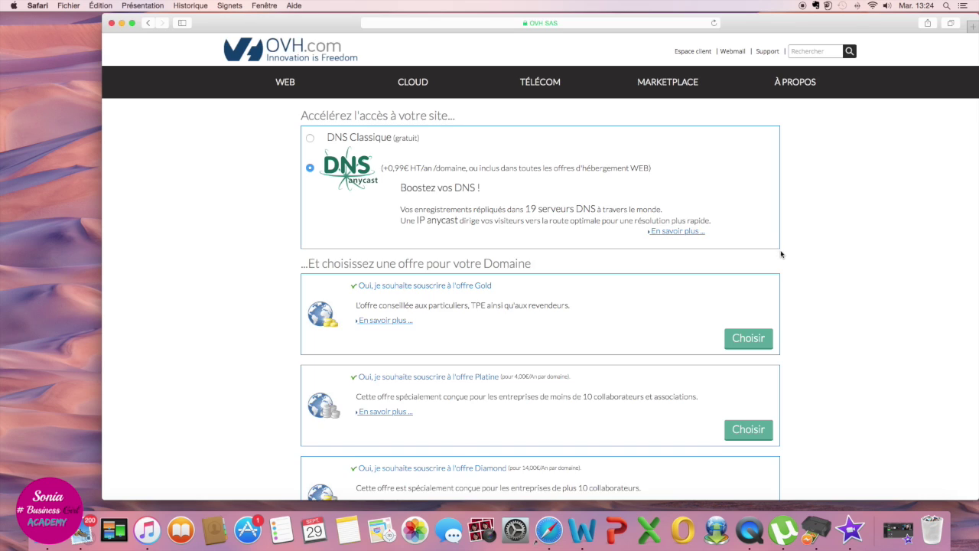
Step: Choose the Gold offer for the la-blogging-school.com domain
scroll(780, 255, down, 5)
scroll(780, 255, up, 2)
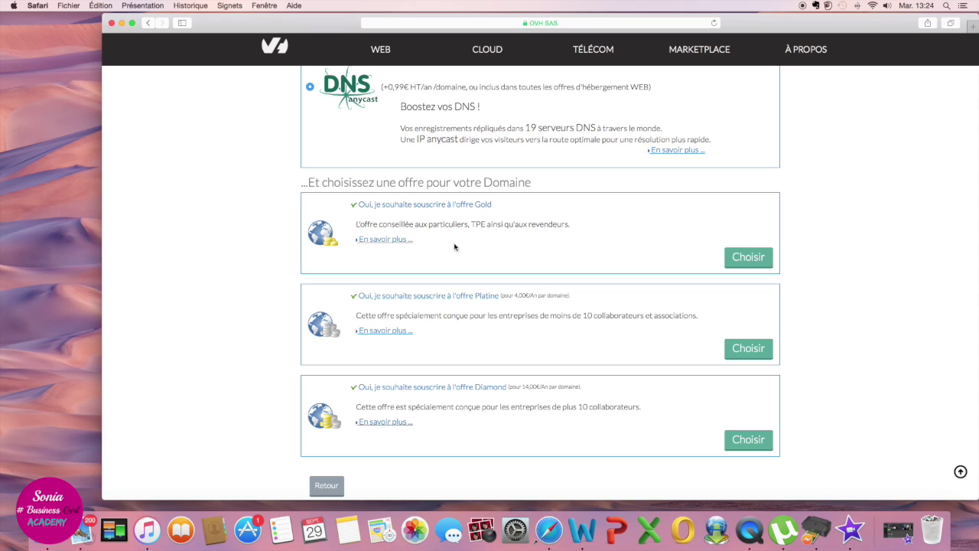
click(747, 263)
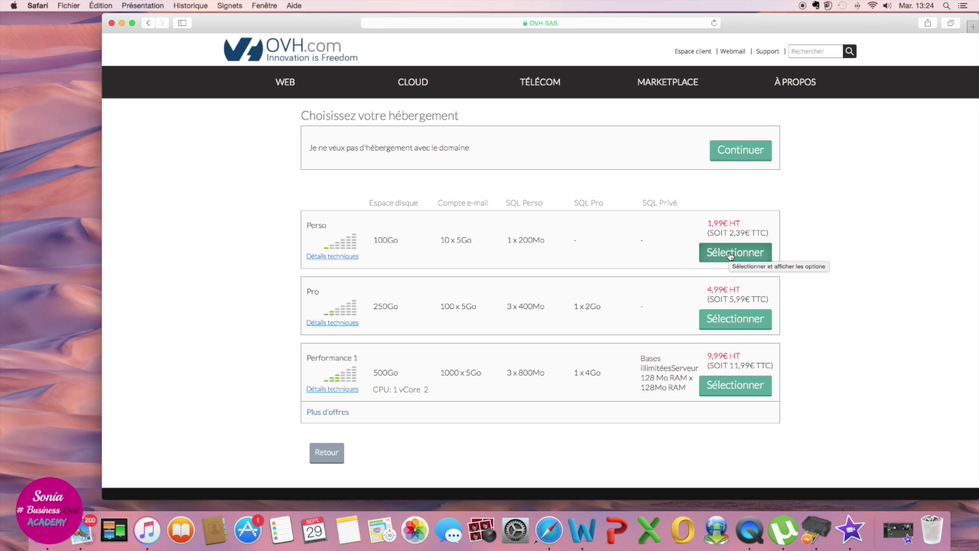
Step: Select the Perso hosting plan (1,99€ HT), keeping the included GéoCache accelerator
click(730, 252)
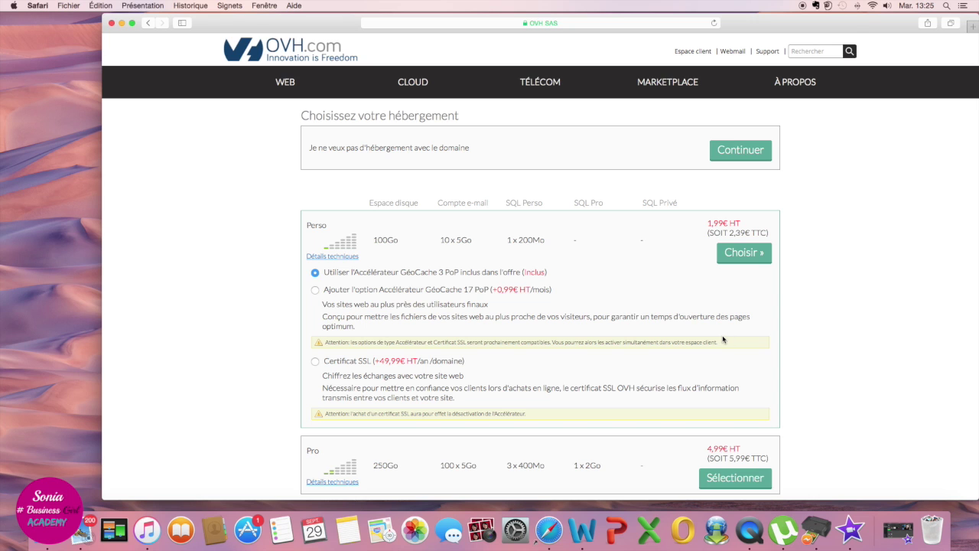
scroll(723, 340, down, 2)
scroll(723, 340, down, 4)
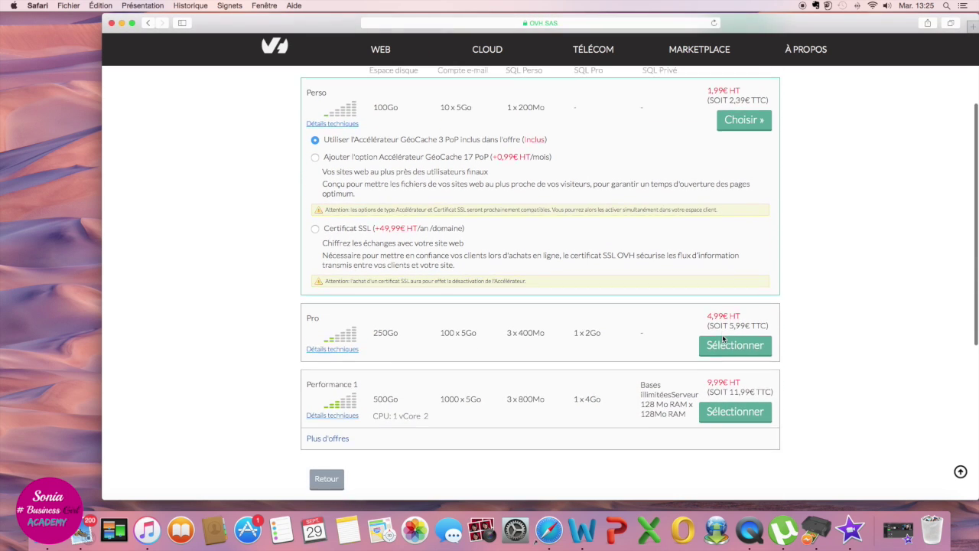
scroll(723, 334, up, 5)
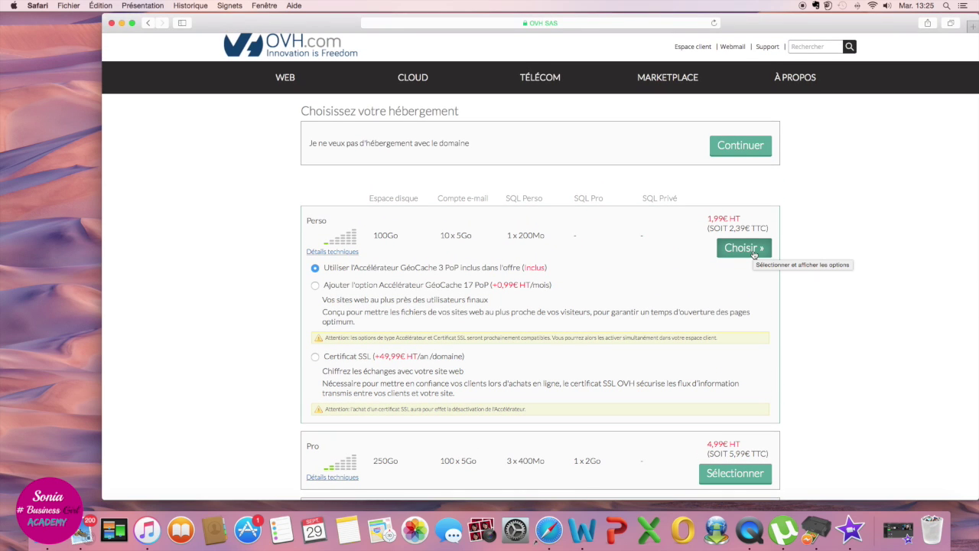
click(754, 253)
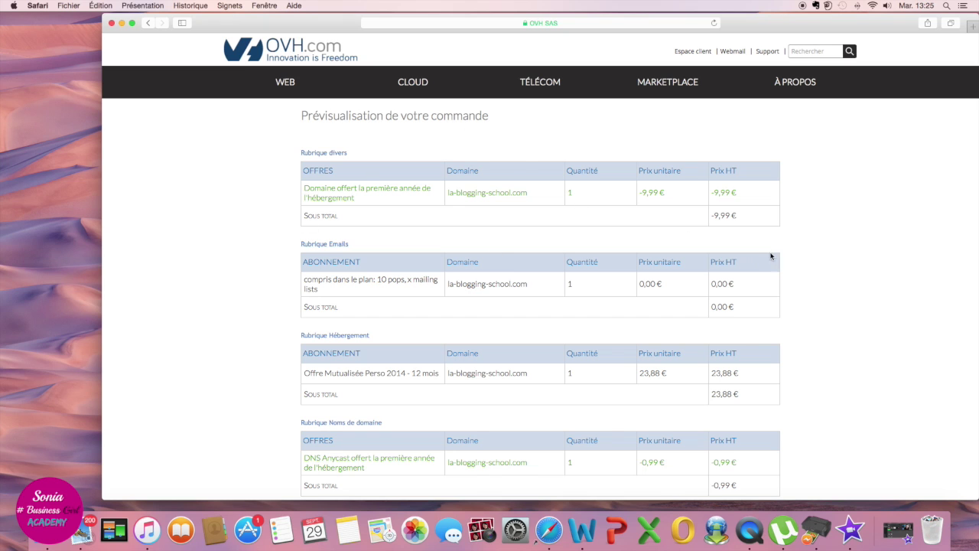
Step: Check the order preview lines and 28,66 € TTC total, then continue to Identification
scroll(724, 284, down, 3)
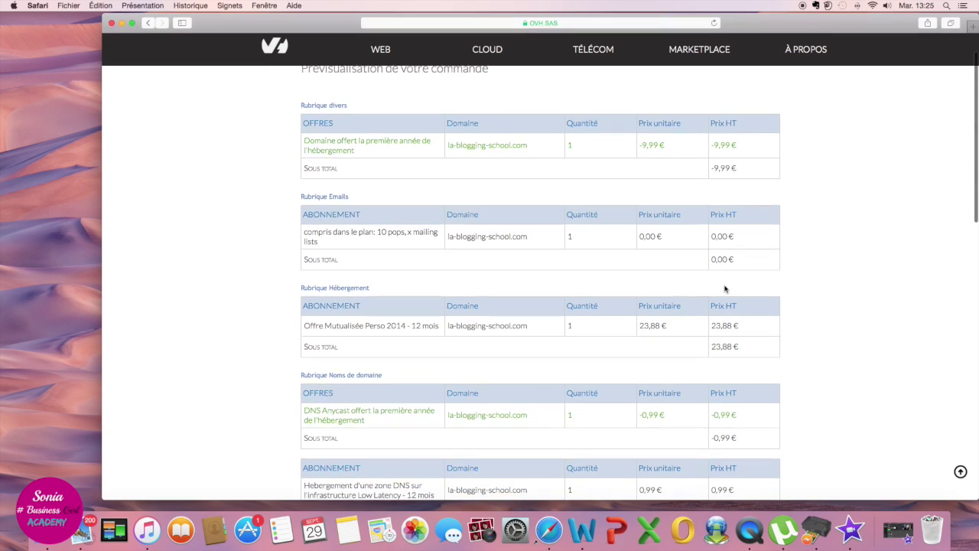
scroll(725, 289, up, 3)
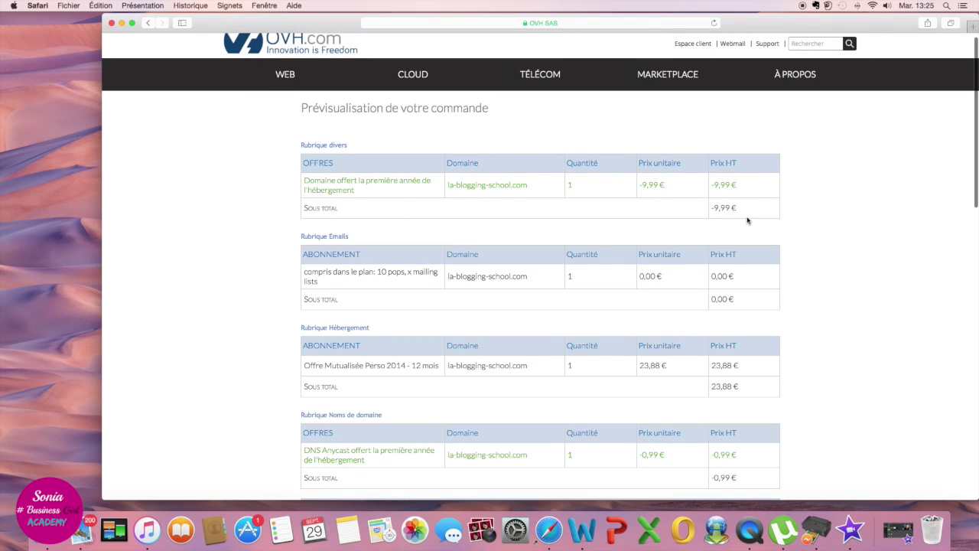
scroll(741, 222, down, 2)
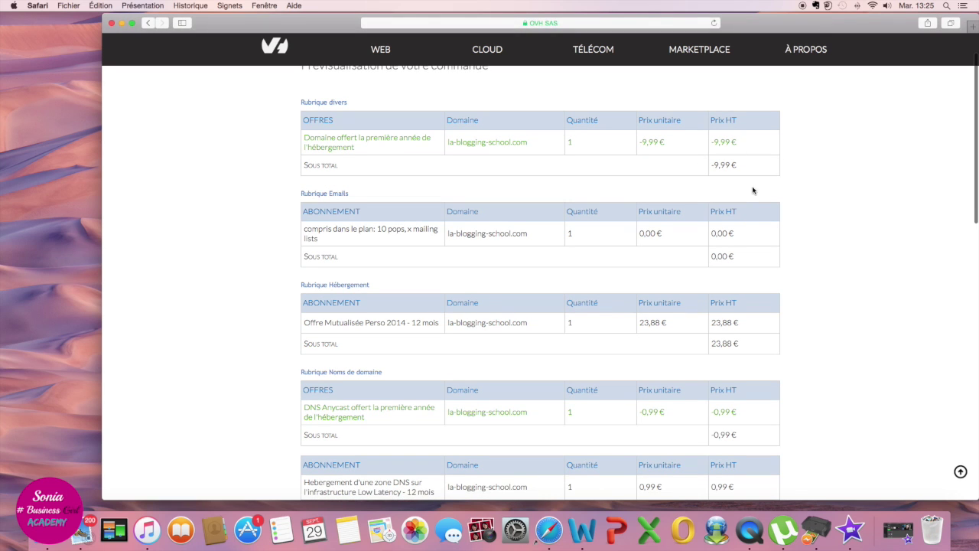
scroll(753, 191, down, 4)
scroll(752, 190, down, 2)
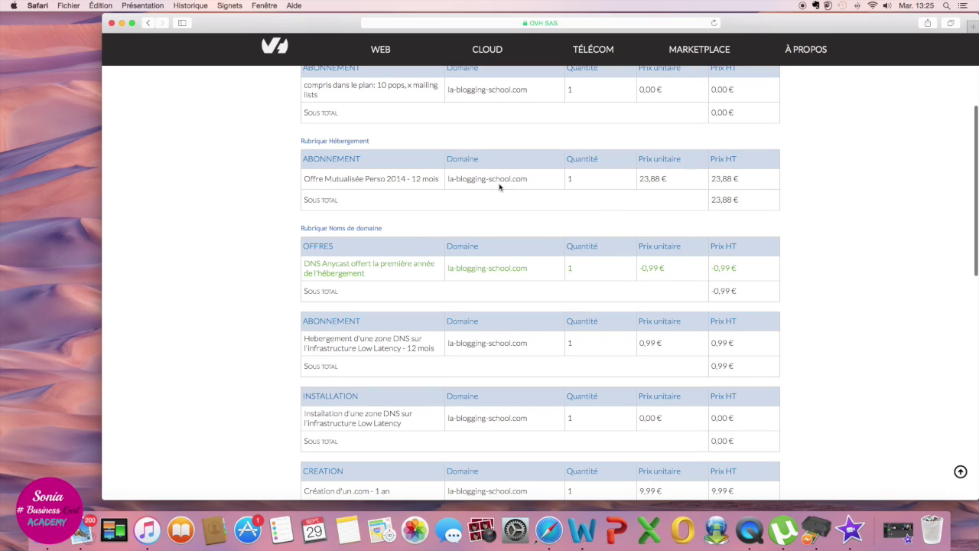
drag(524, 179, 448, 179)
scroll(535, 213, down, 2)
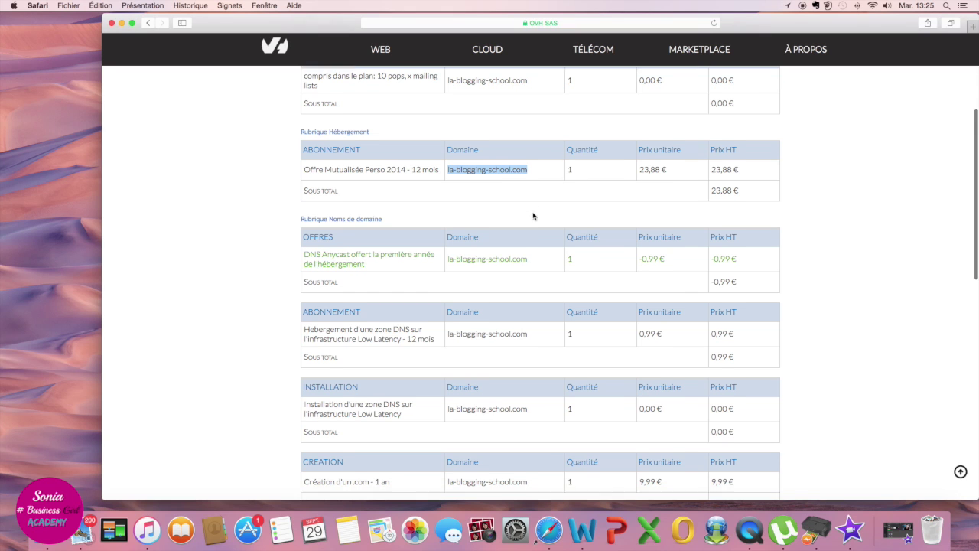
scroll(533, 215, down, 3)
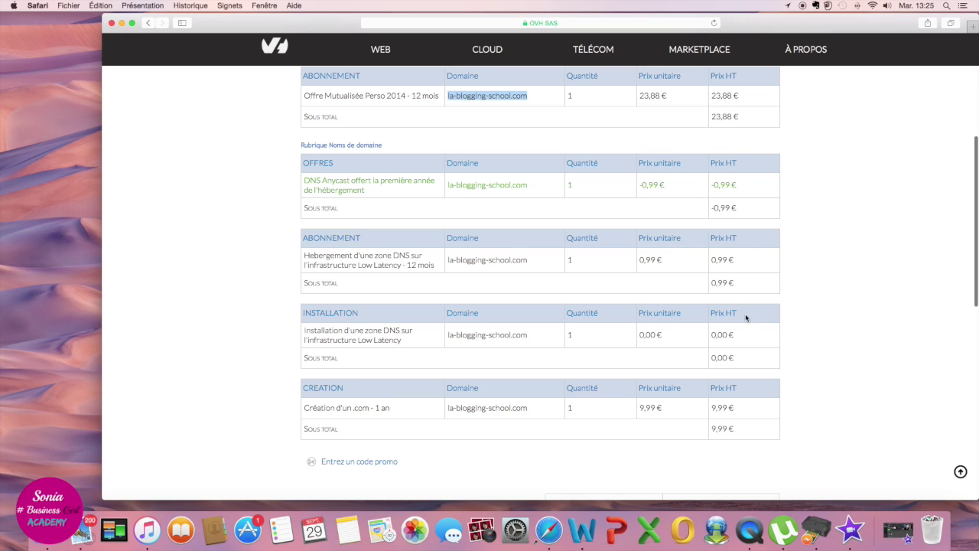
scroll(746, 317, down, 5)
scroll(760, 311, down, 4)
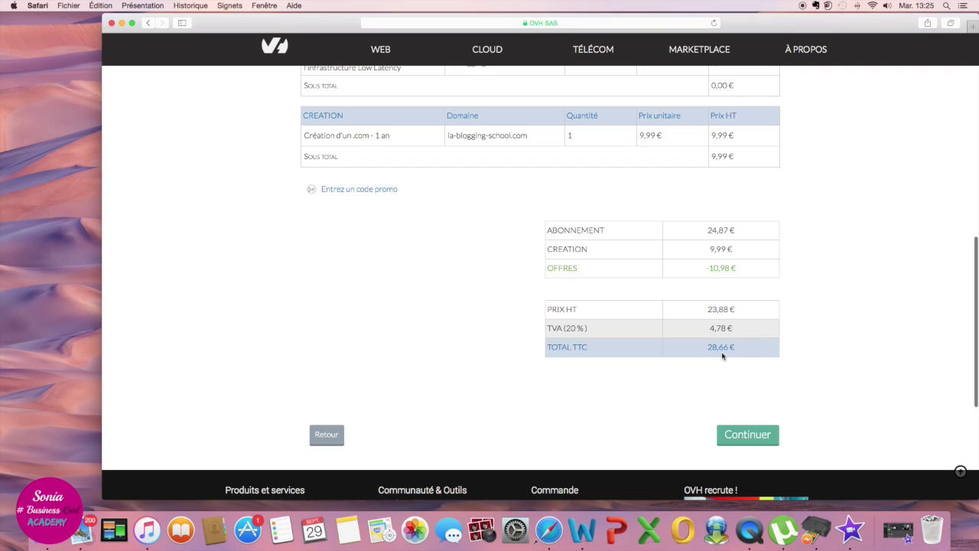
click(743, 438)
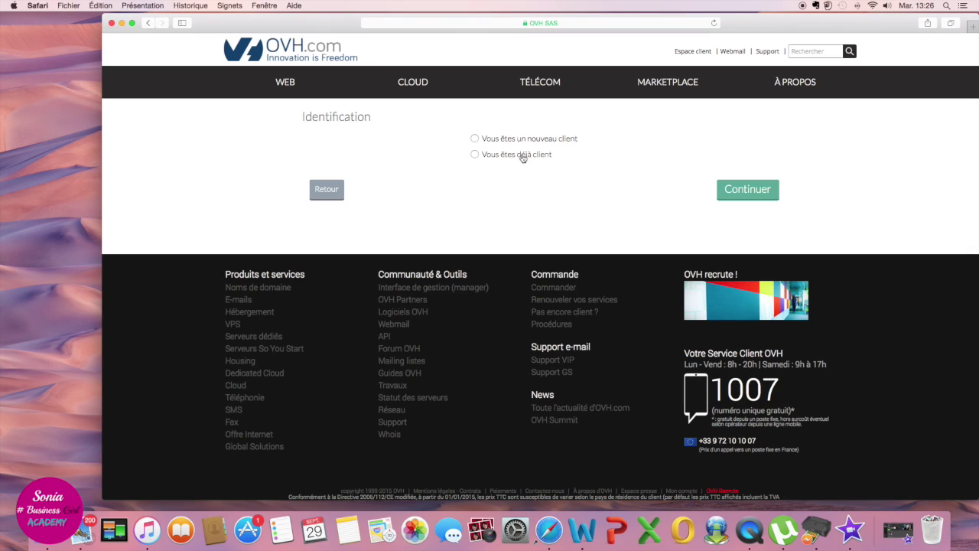
Step: Register as a new customer, entering first and last name and setting the country to France
click(475, 139)
scroll(931, 202, down, 1)
scroll(929, 202, down, 3)
scroll(926, 201, up, 4)
scroll(924, 202, down, 2)
scroll(921, 202, up, 1)
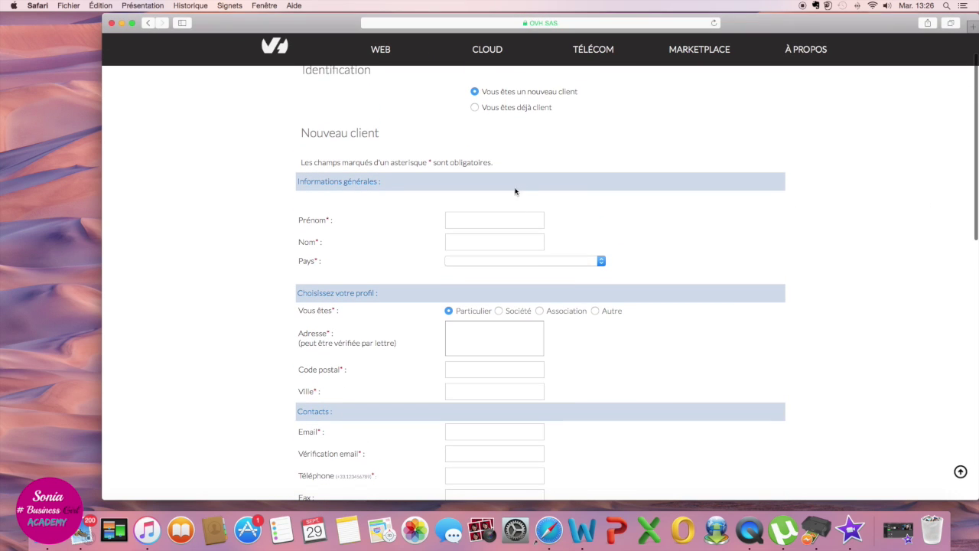
click(517, 220)
scroll(749, 222, down, 1)
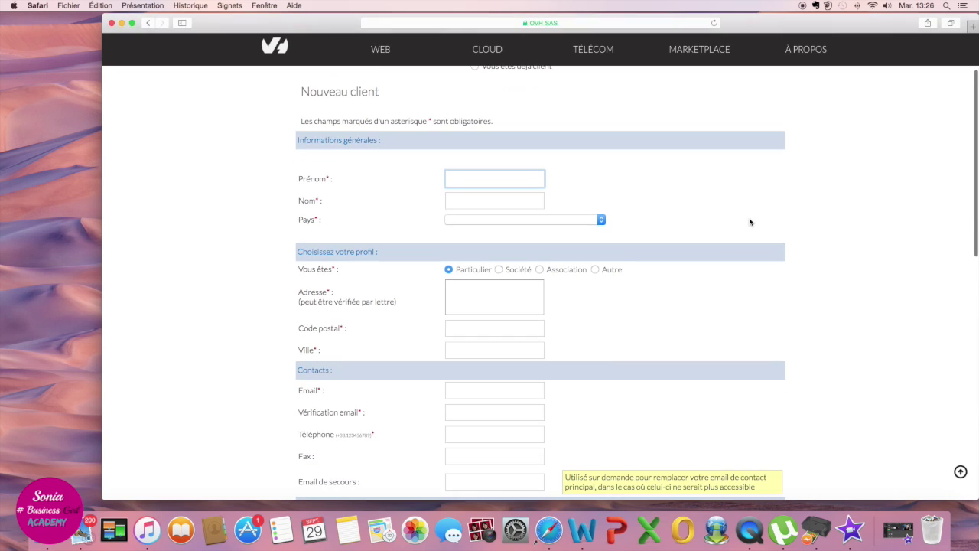
scroll(949, 167, down, 1)
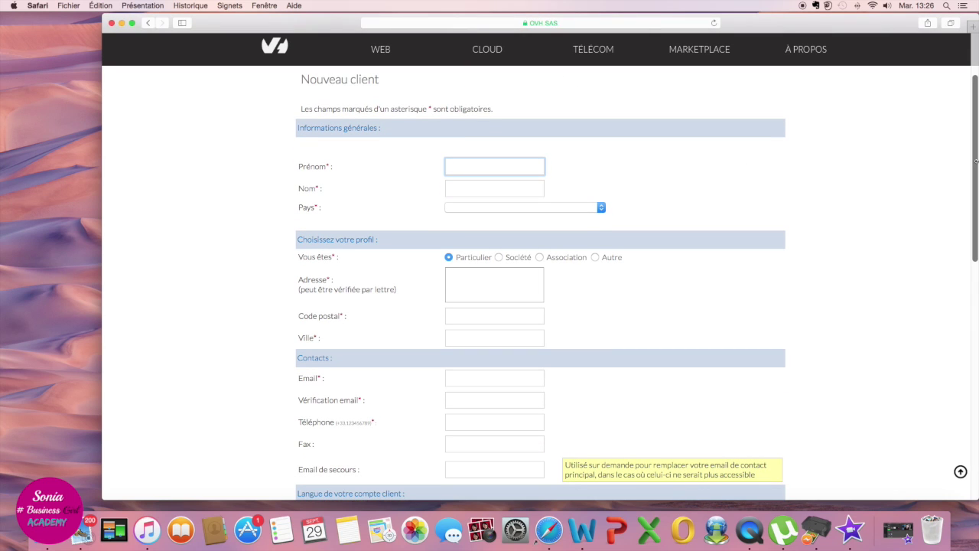
click(494, 188)
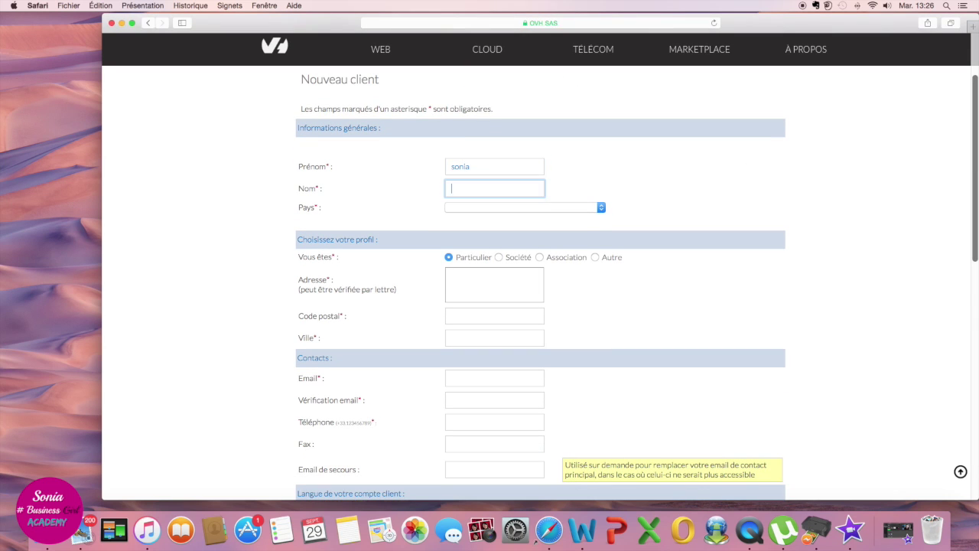
key(Tab)
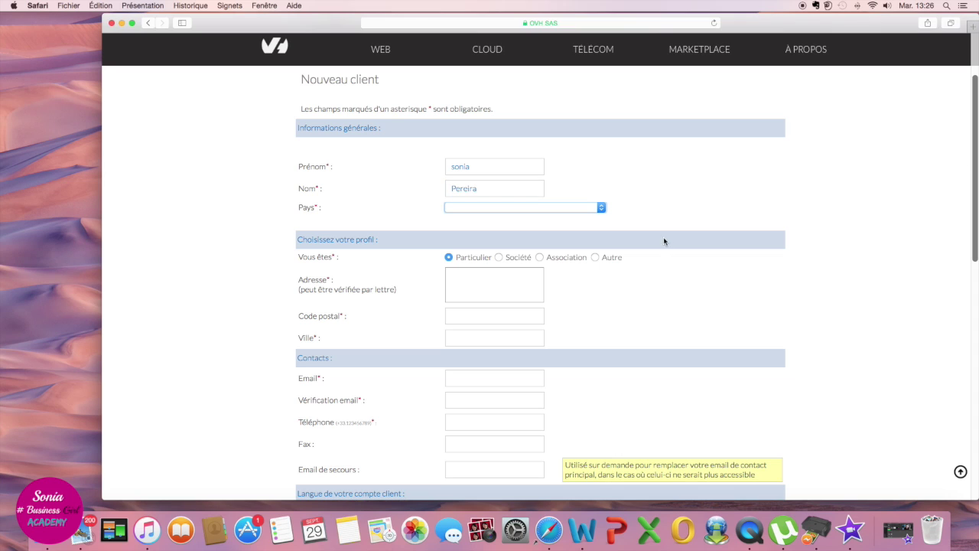
click(601, 207)
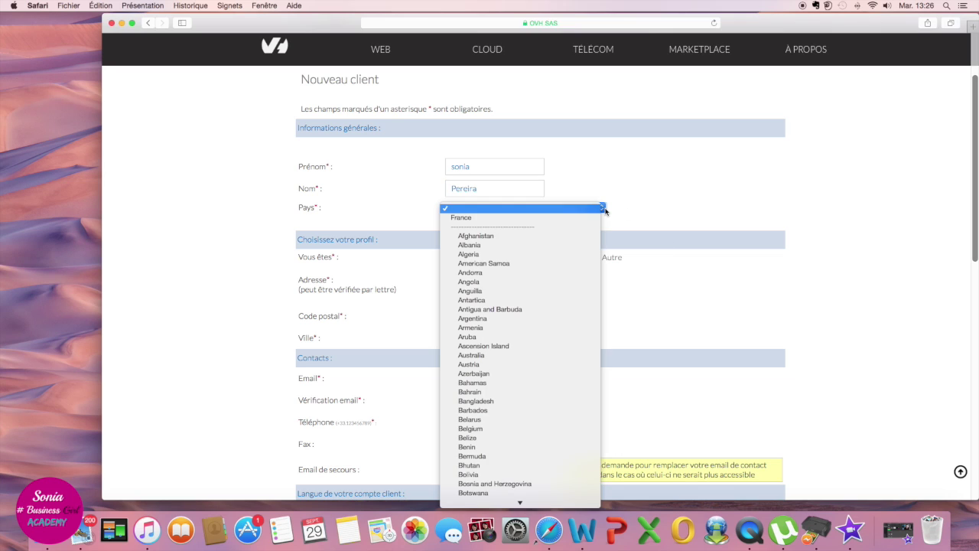
click(526, 219)
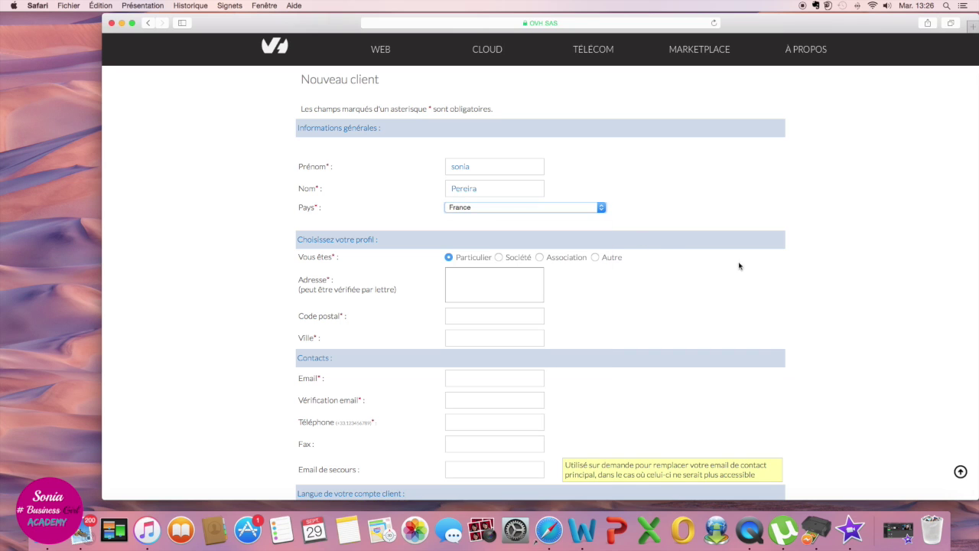
Step: Enter the postal address, select 'Moteur de recherche' as how OVH was found, and submit
scroll(793, 270, down, 3)
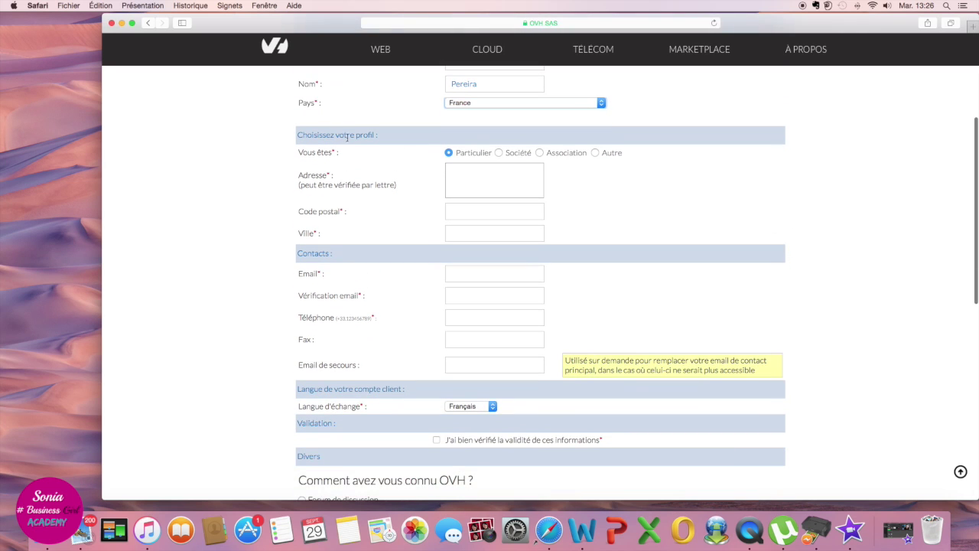
click(469, 183)
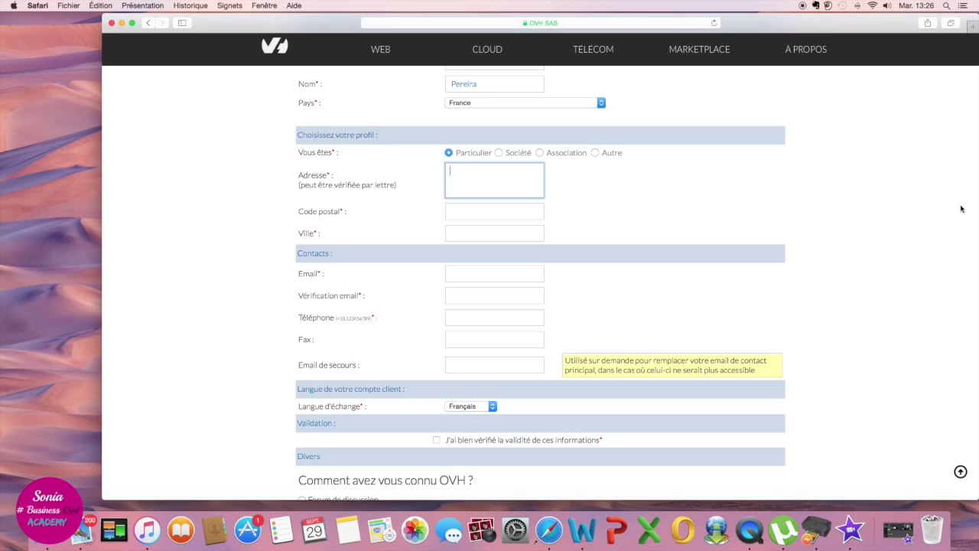
text(2)
text(G)
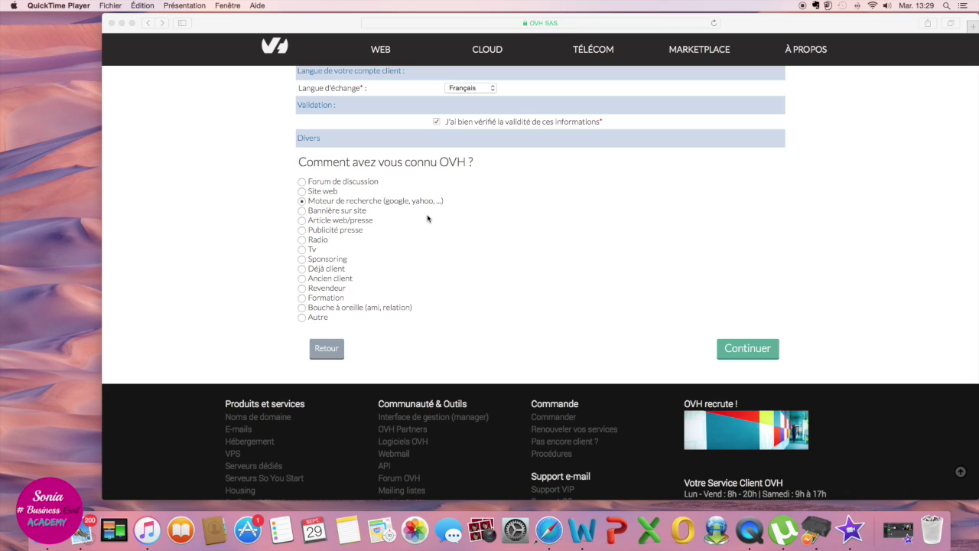
click(304, 204)
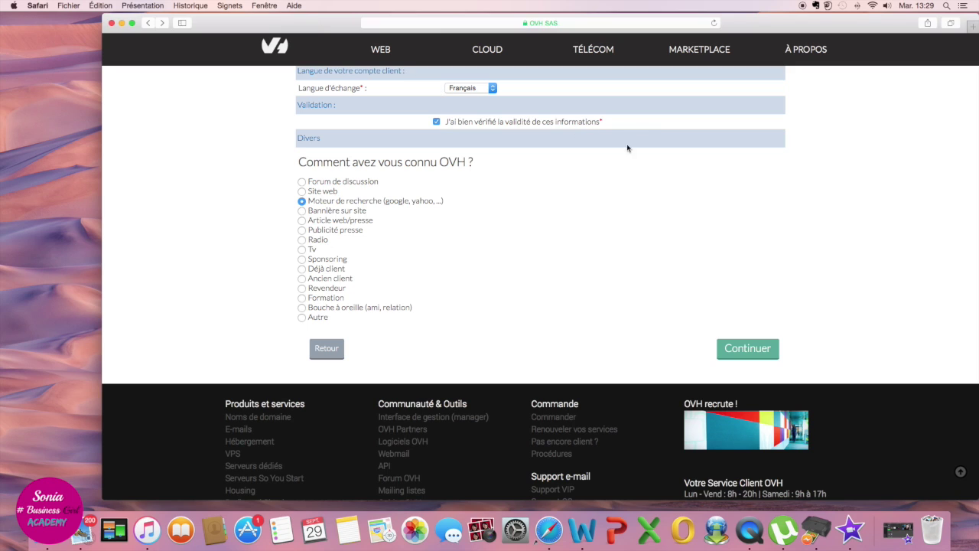
click(746, 347)
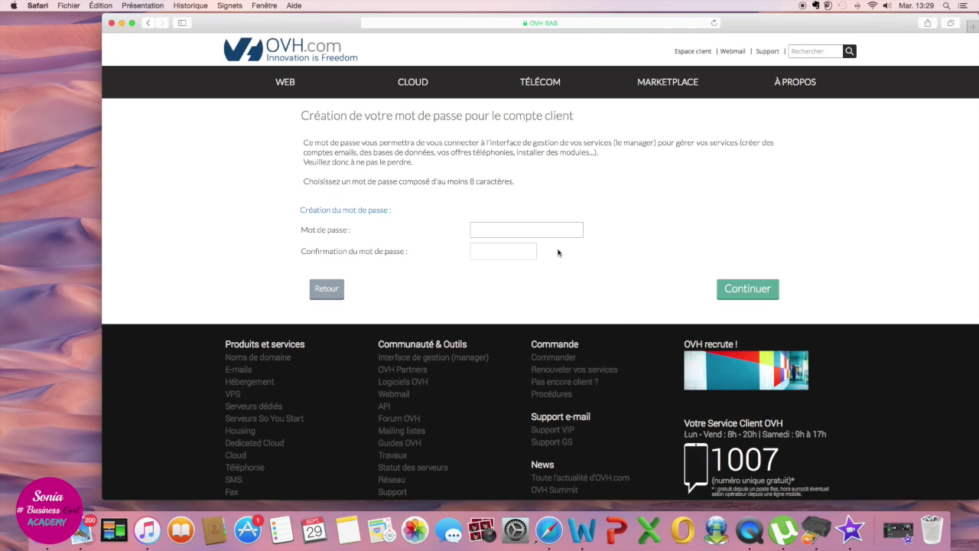
Step: Enter and confirm the account password, retyping both fields after the mismatch error
click(521, 223)
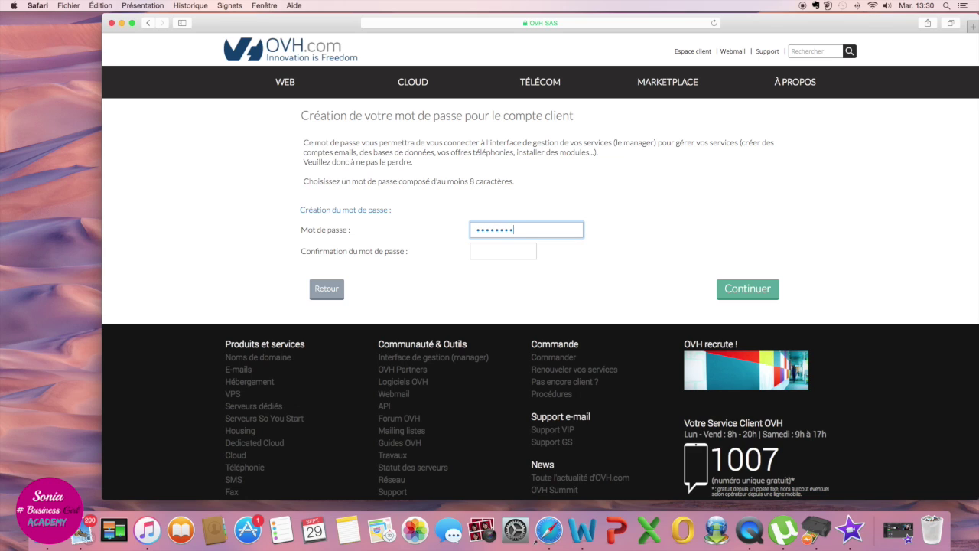
click(502, 251)
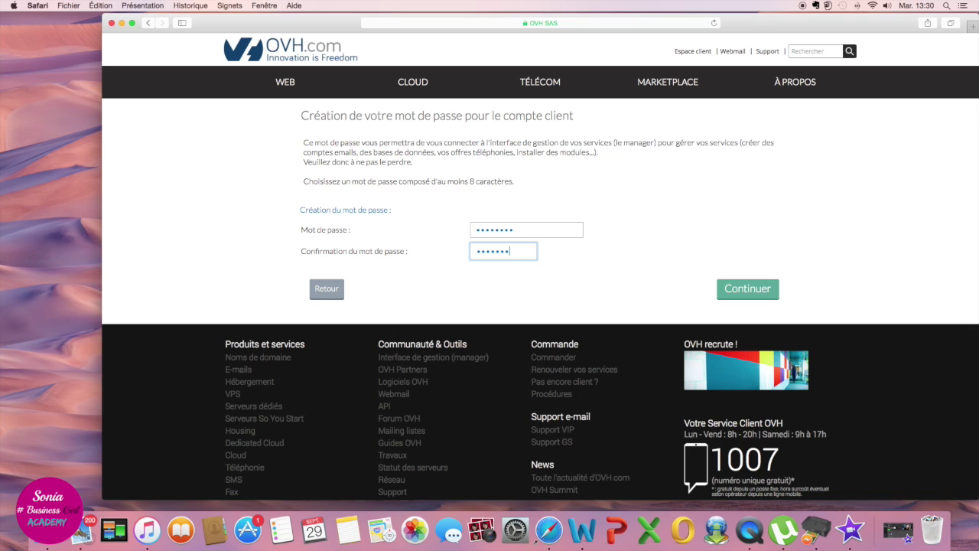
click(761, 294)
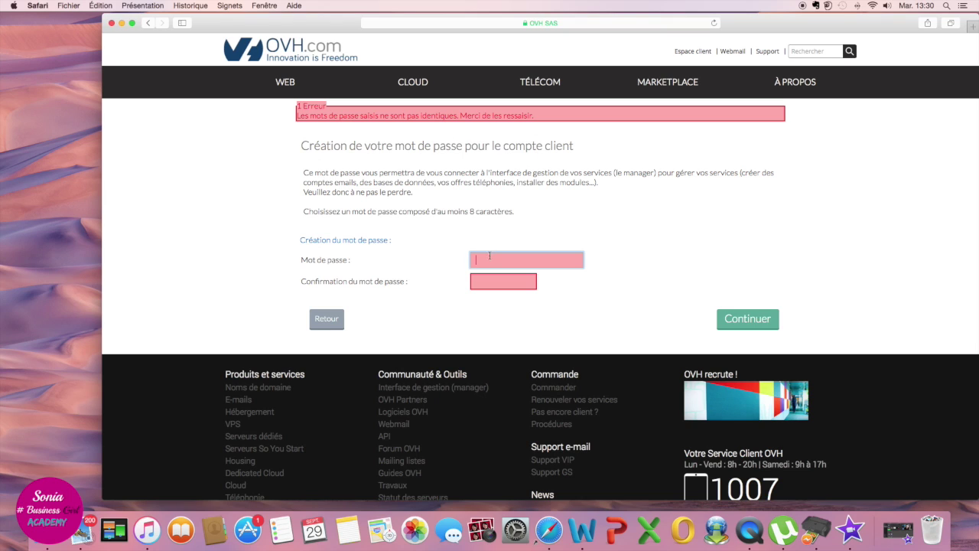
text(•)
key(Tab)
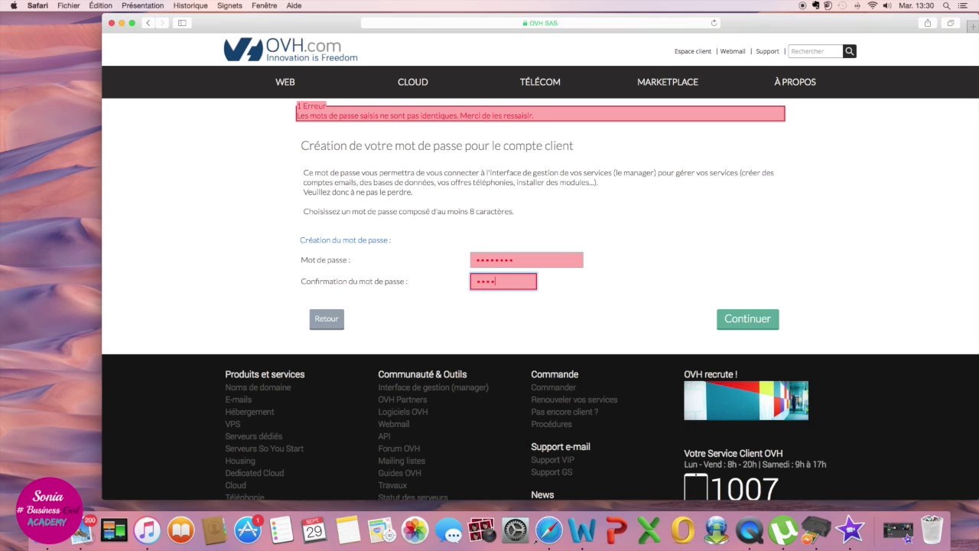
click(757, 321)
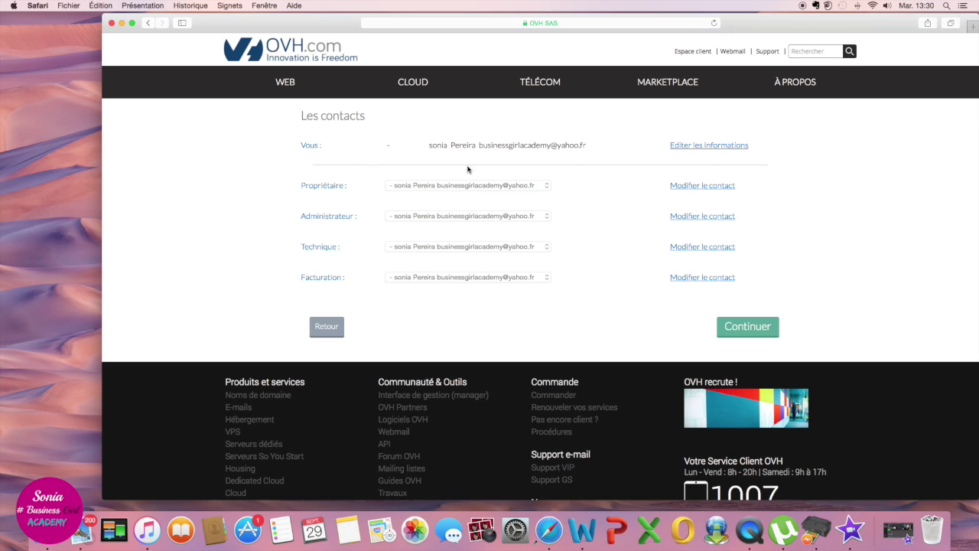
Step: Accept the listed account contacts and keep the free OwO WHOIS privacy service enabled
click(734, 327)
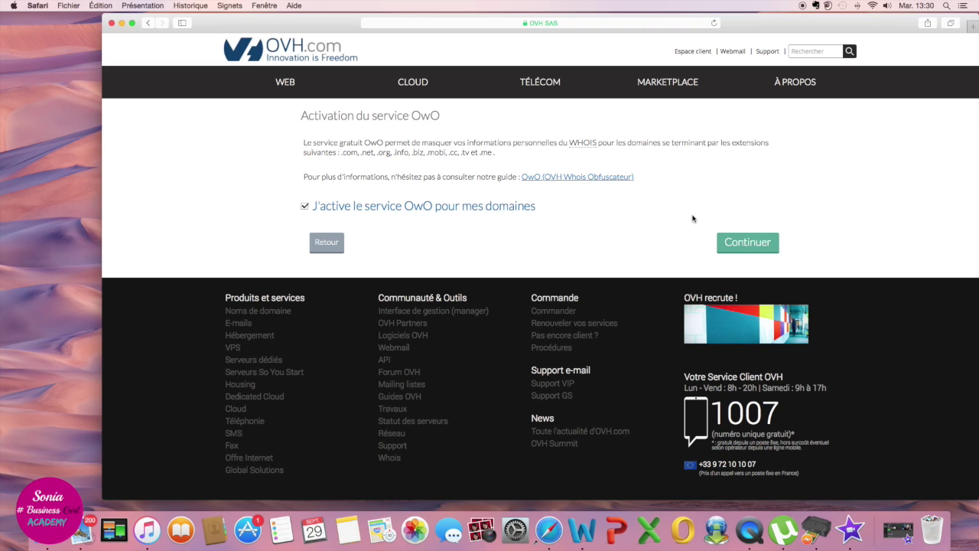
click(758, 244)
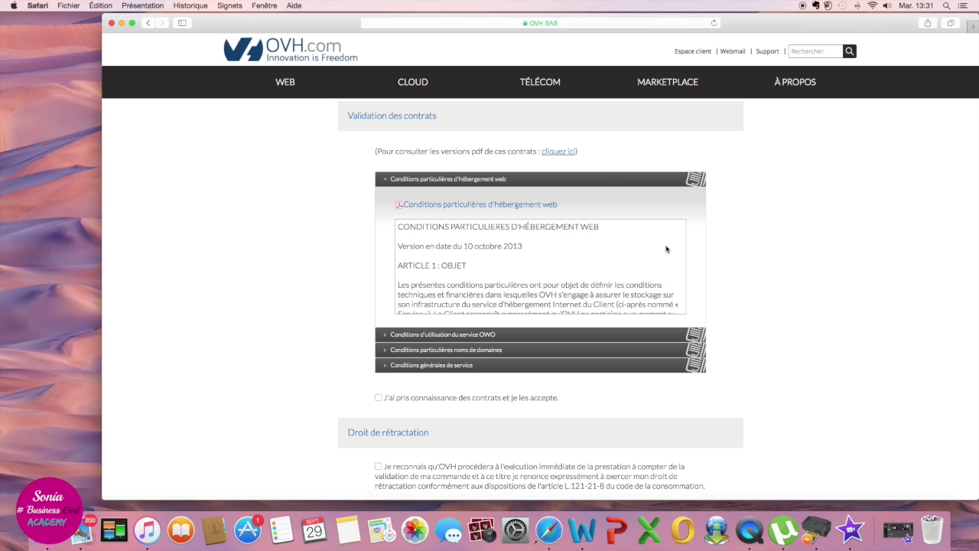
Step: Tick the contract acceptance and withdrawal-right waiver boxes, then validate the order
scroll(616, 265, down, 5)
scroll(616, 264, down, 10)
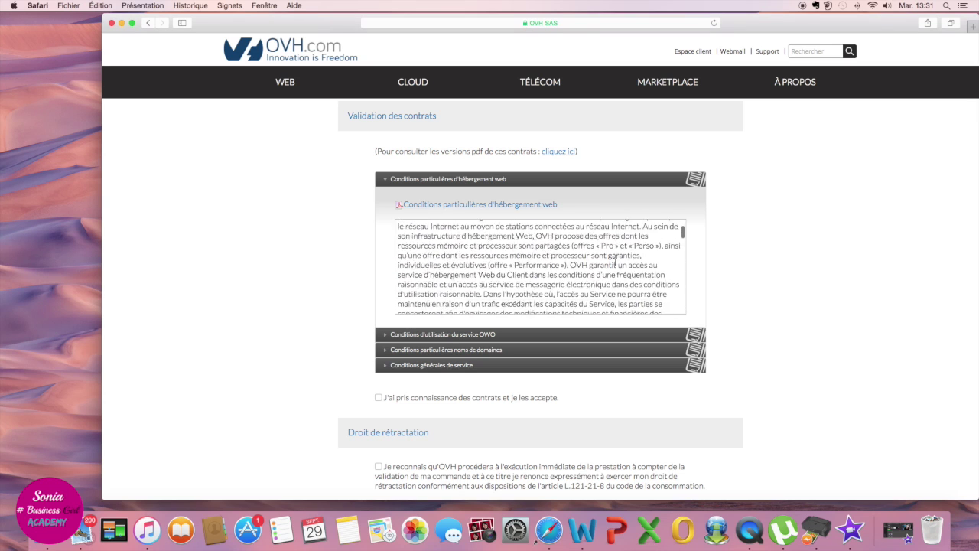
scroll(616, 263, up, 15)
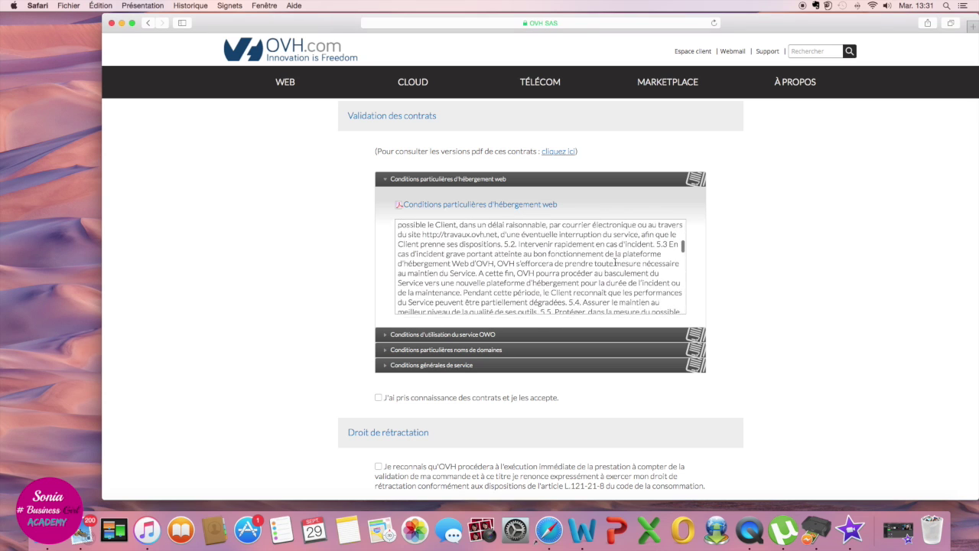
scroll(622, 276, down, 20)
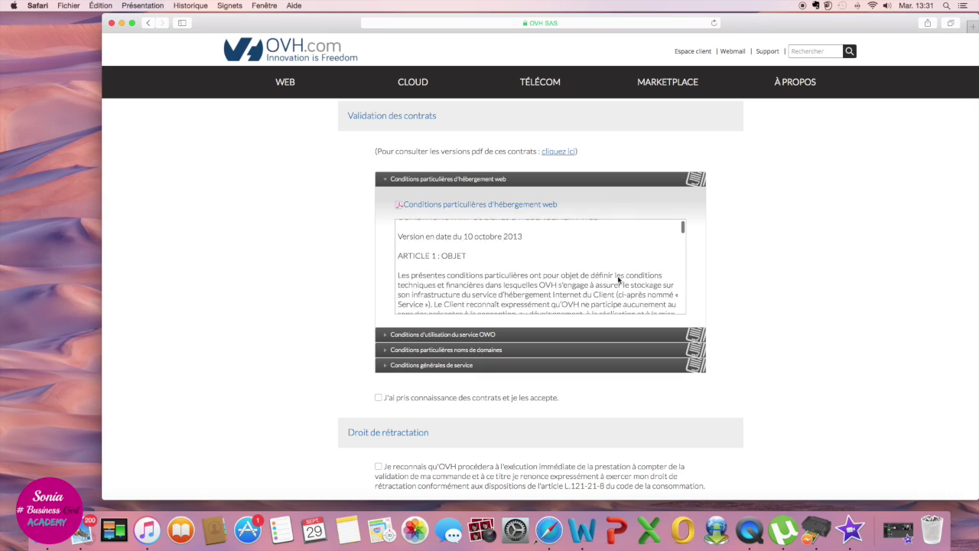
scroll(619, 277, down, 15)
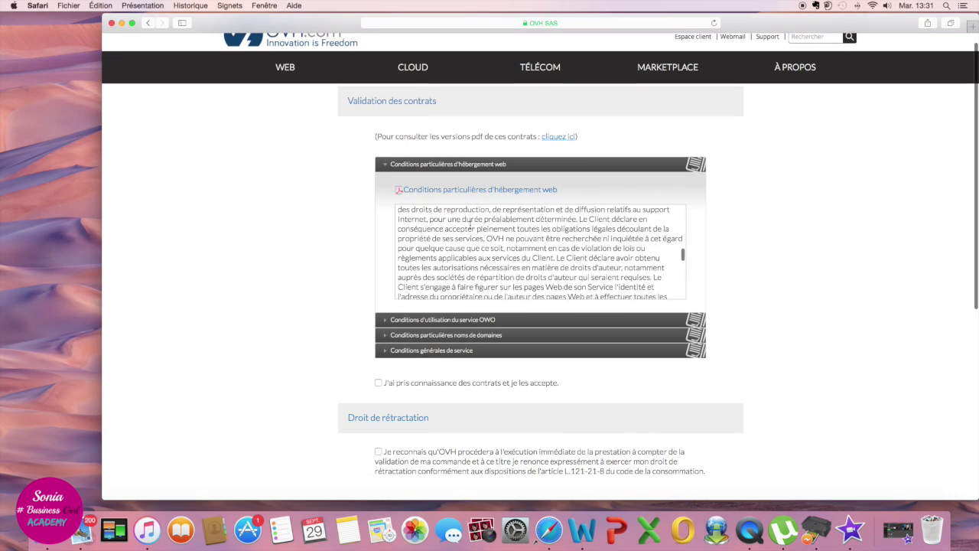
scroll(472, 225, down, 10)
click(378, 355)
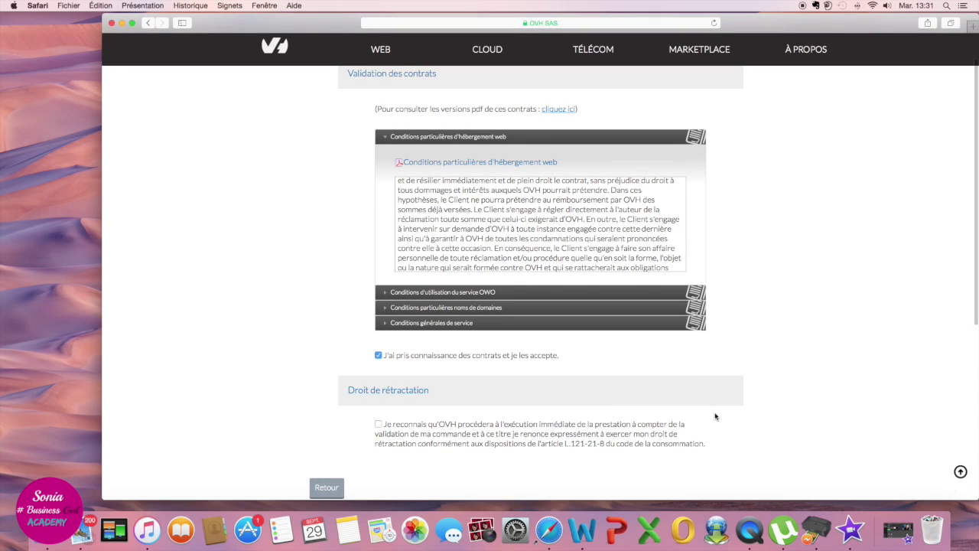
scroll(717, 398, down, 5)
scroll(494, 195, down, 1)
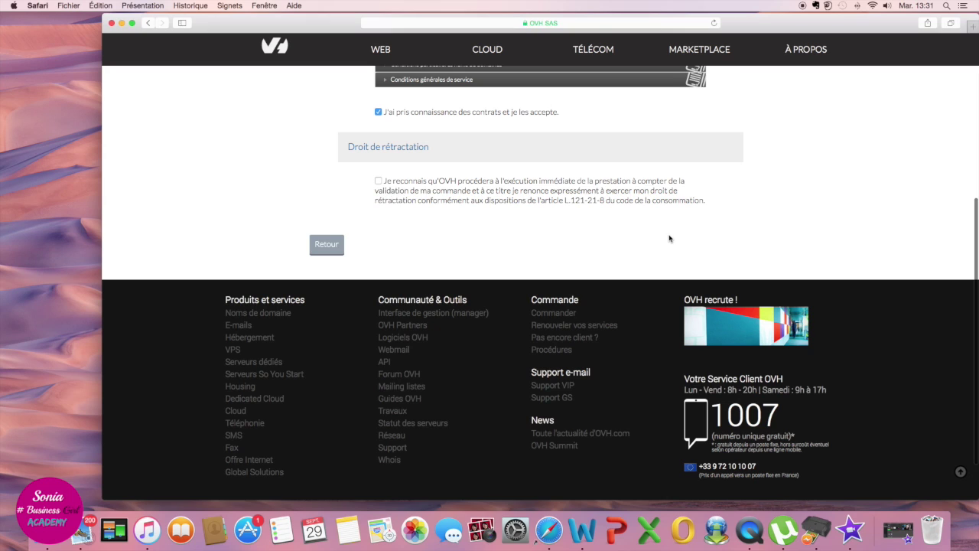
click(378, 180)
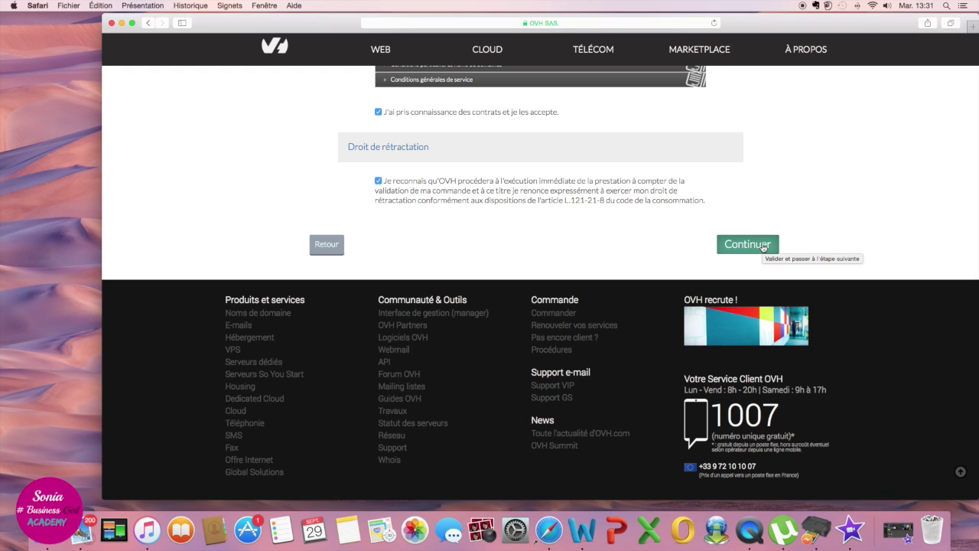
click(762, 245)
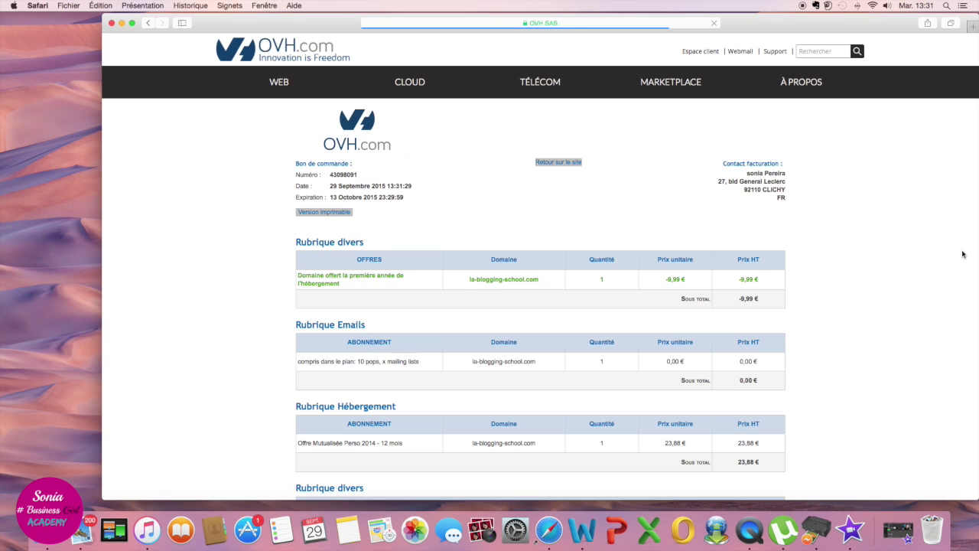
Step: Check the la-blogging-school.com order details and 28,66 € TTC total, then select bank card payment
scroll(769, 321, down, 2)
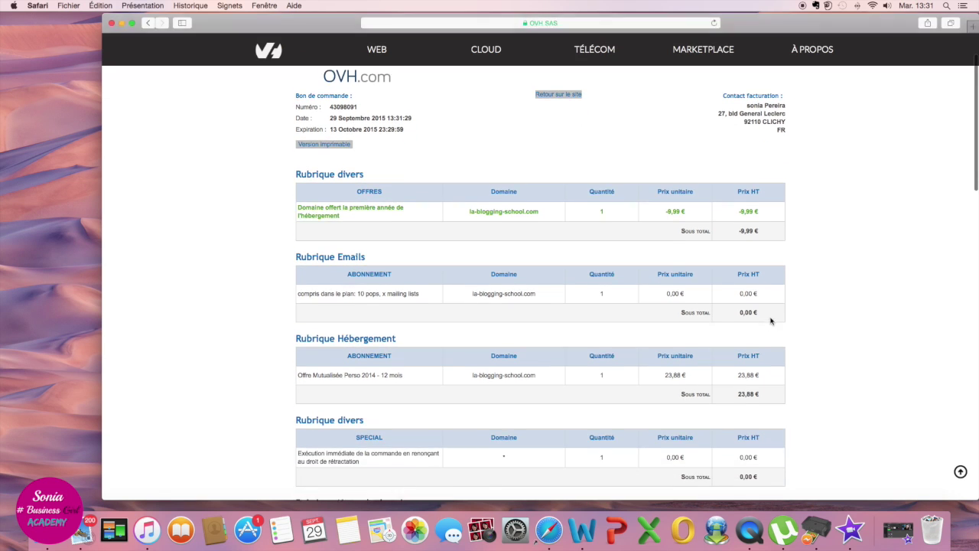
scroll(769, 321, up, 3)
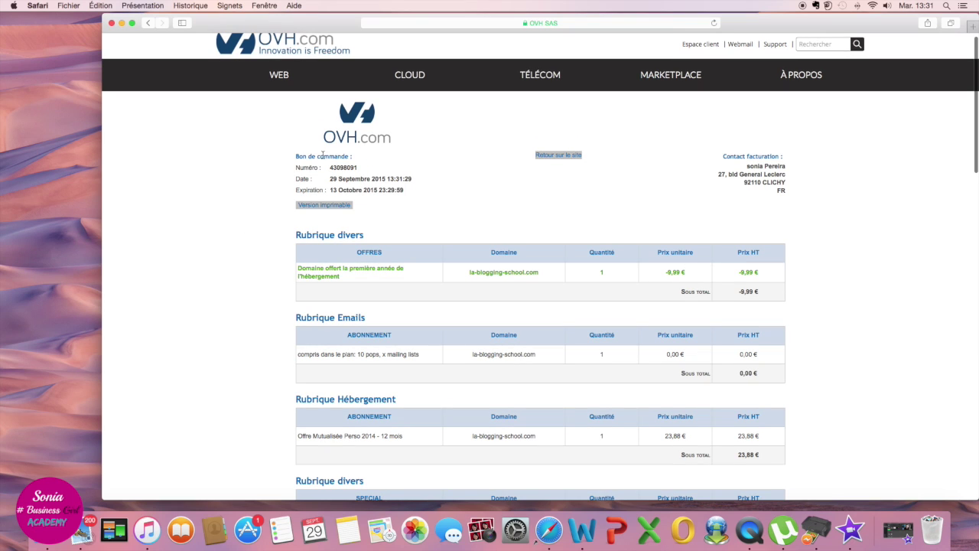
drag(361, 159, 283, 157)
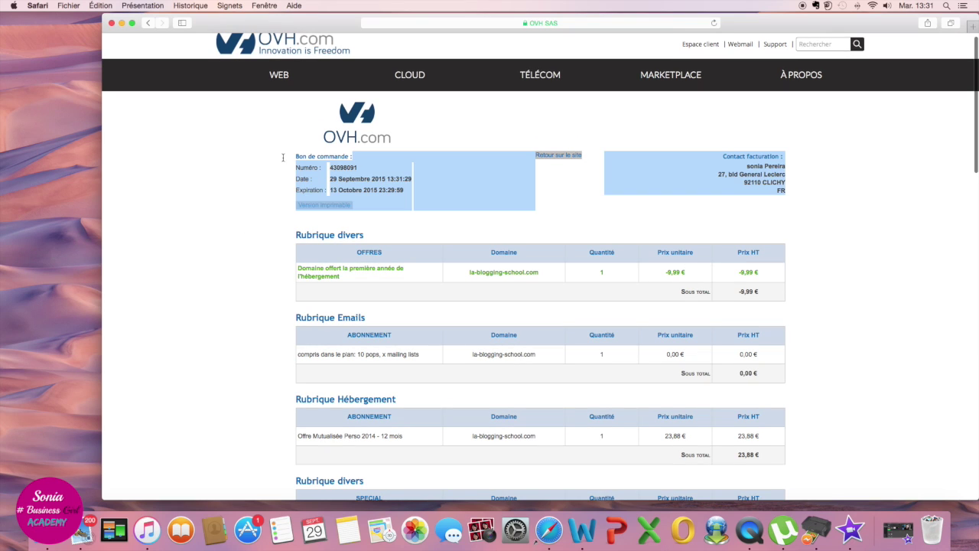
click(650, 229)
scroll(707, 245, down, 5)
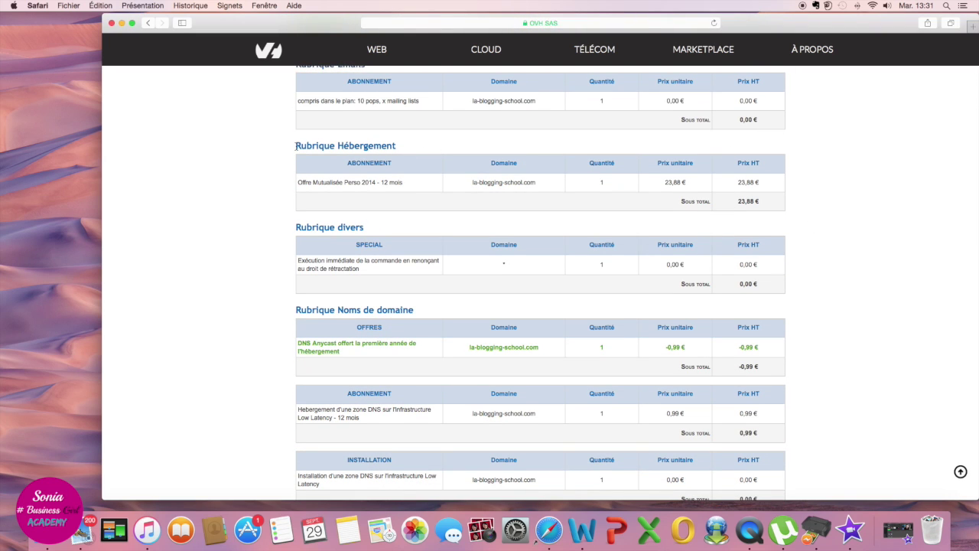
scroll(404, 304, down, 5)
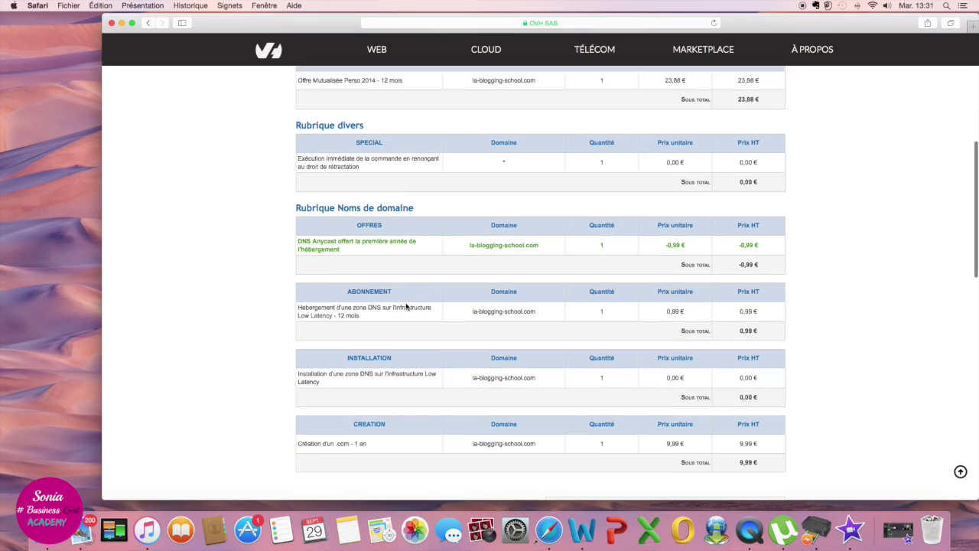
drag(553, 278, 472, 278)
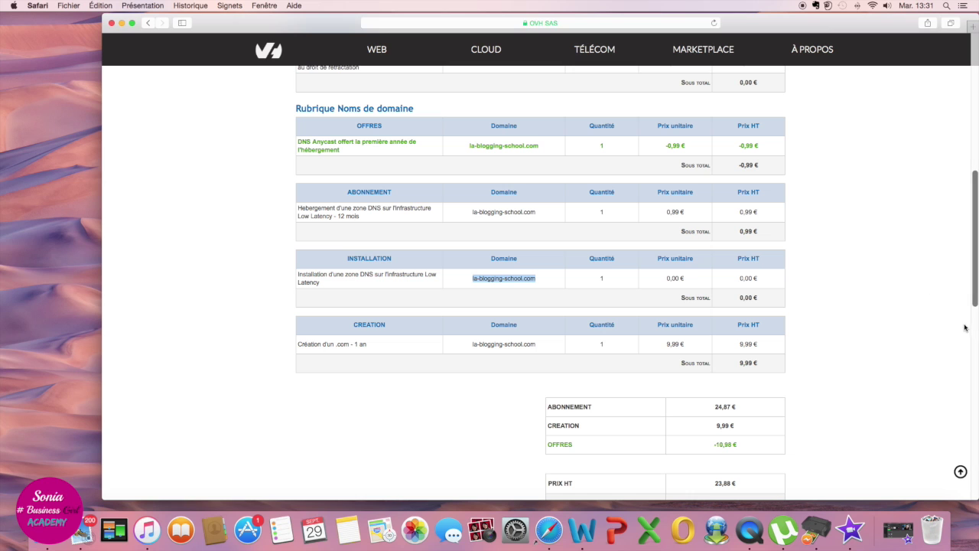
scroll(874, 339, down, 3)
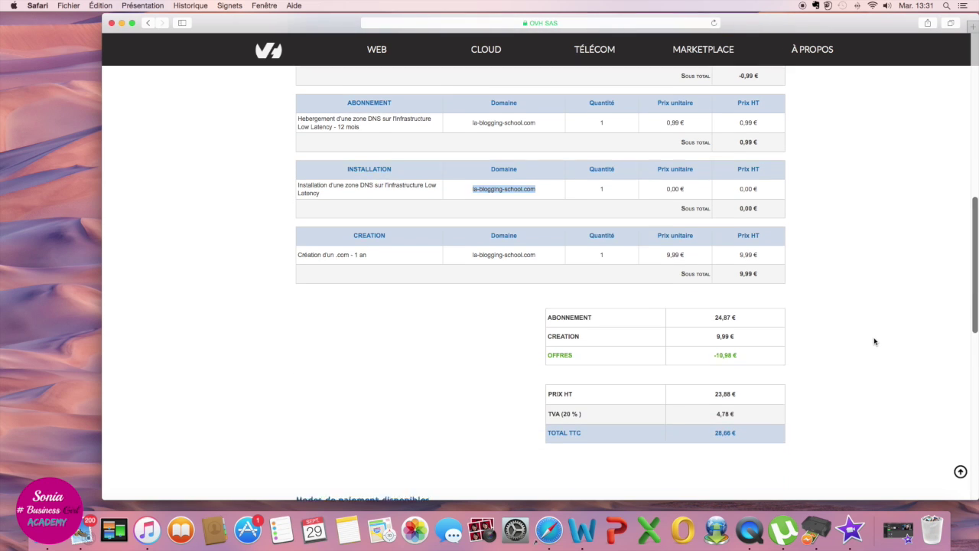
scroll(866, 348, down, 5)
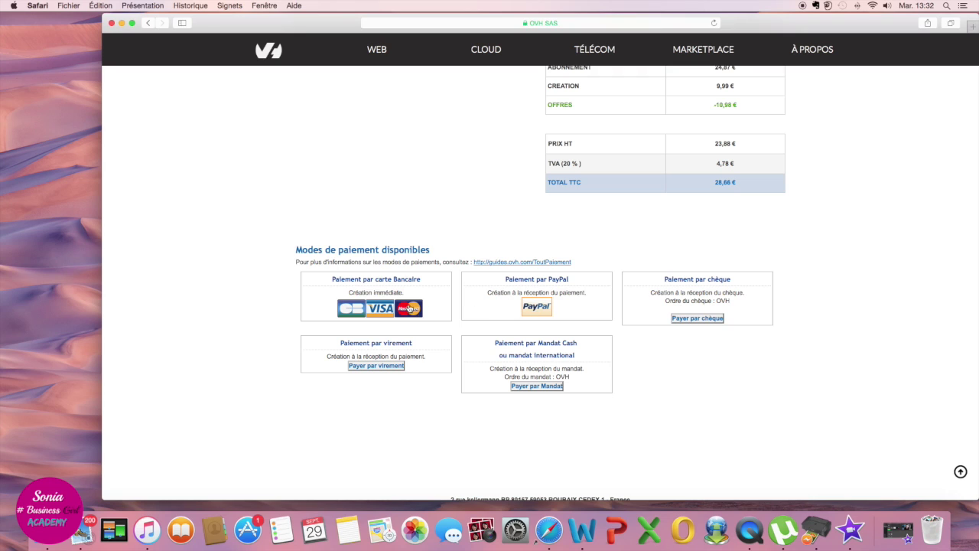
click(352, 309)
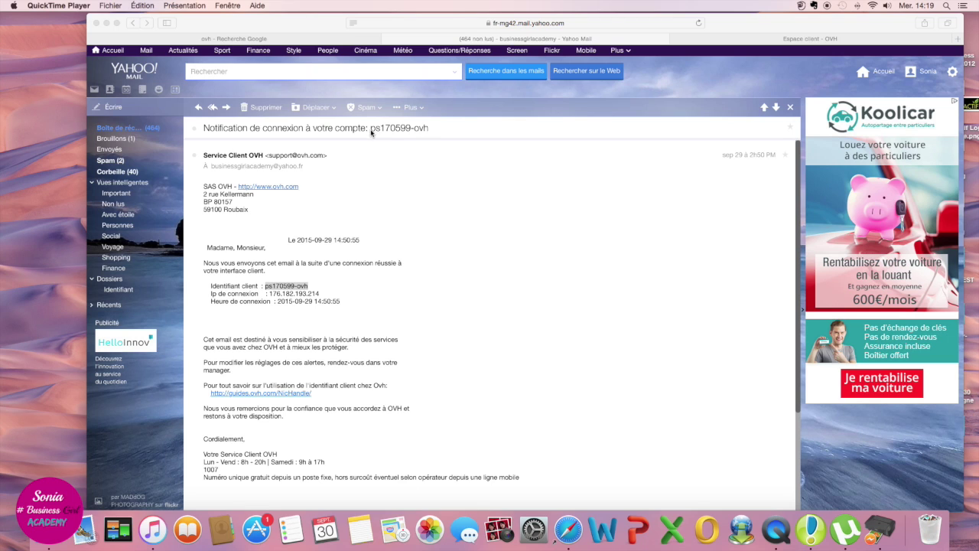
Step: Copy the client identifier from the OVH login email and go to the Espace client login page
click(429, 129)
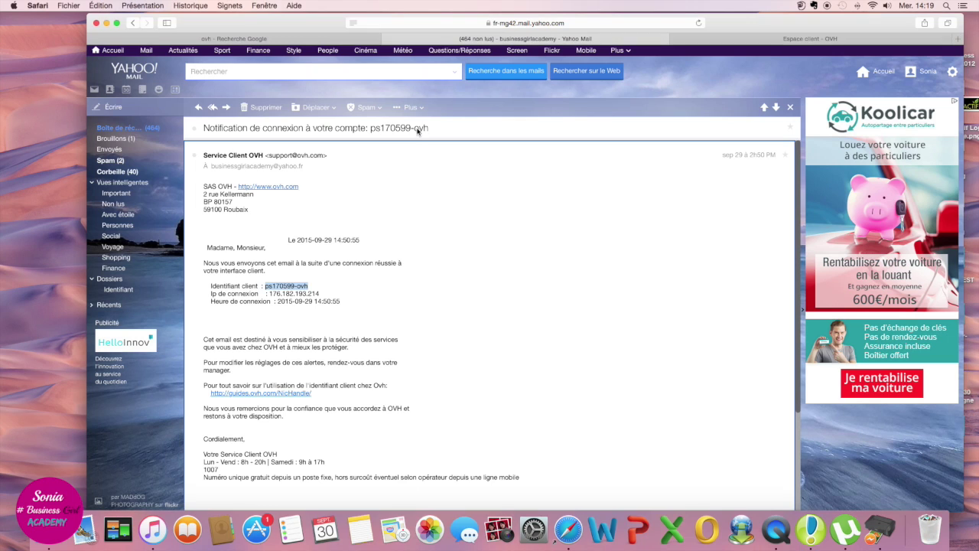
click(315, 283)
drag(311, 286, 265, 286)
right_click(273, 287)
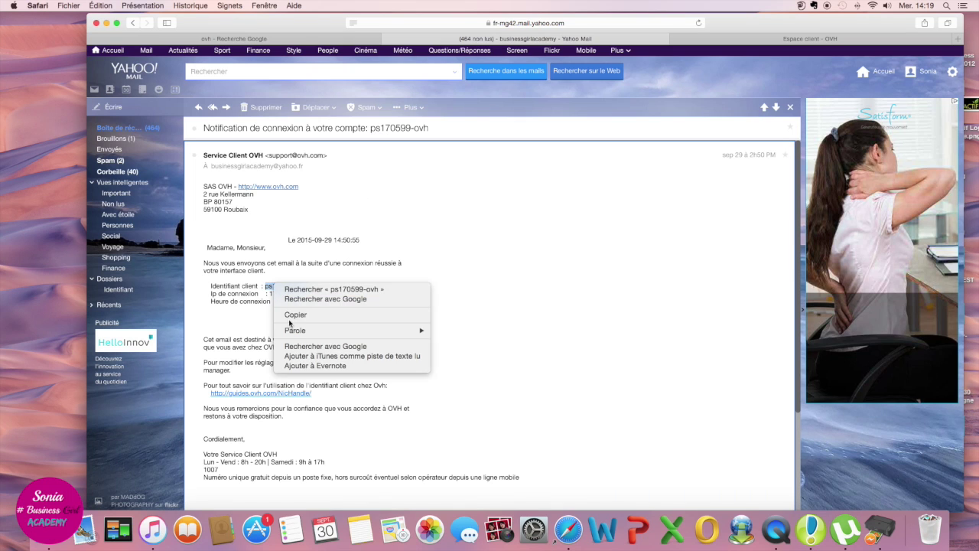
click(294, 317)
click(821, 46)
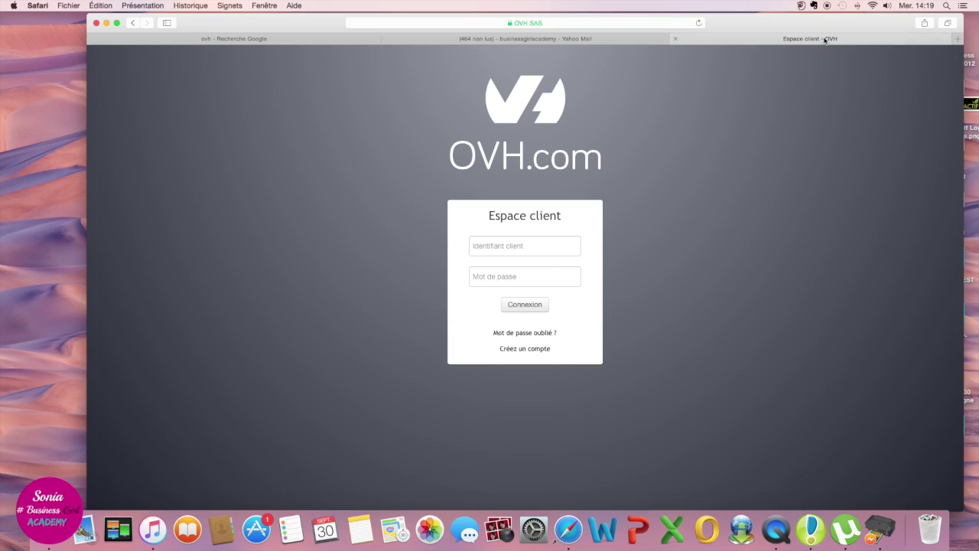
Step: Sign in with the pasted client identifier and password, then load the la-blogging-school.com hosting details
click(534, 246)
right_click(538, 253)
click(554, 273)
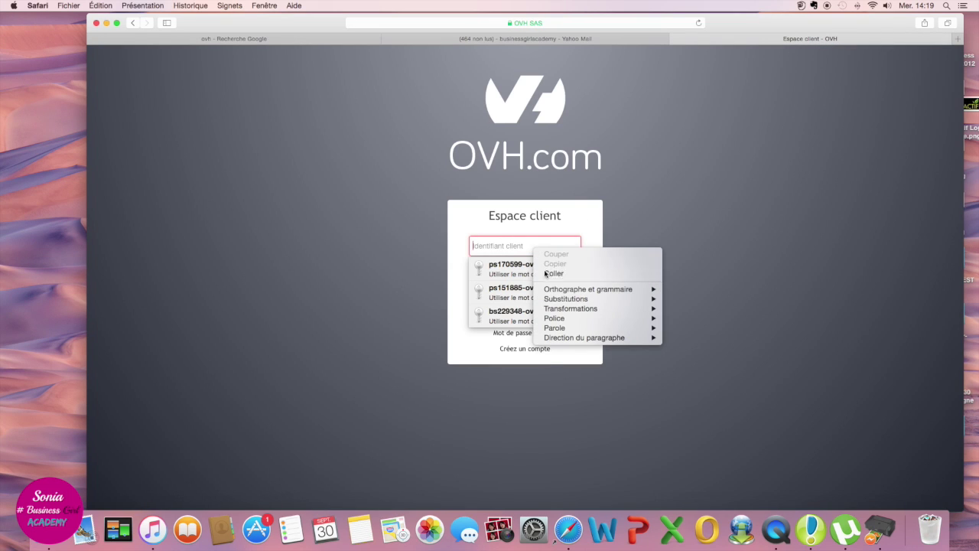
click(579, 301)
click(528, 279)
text(•)
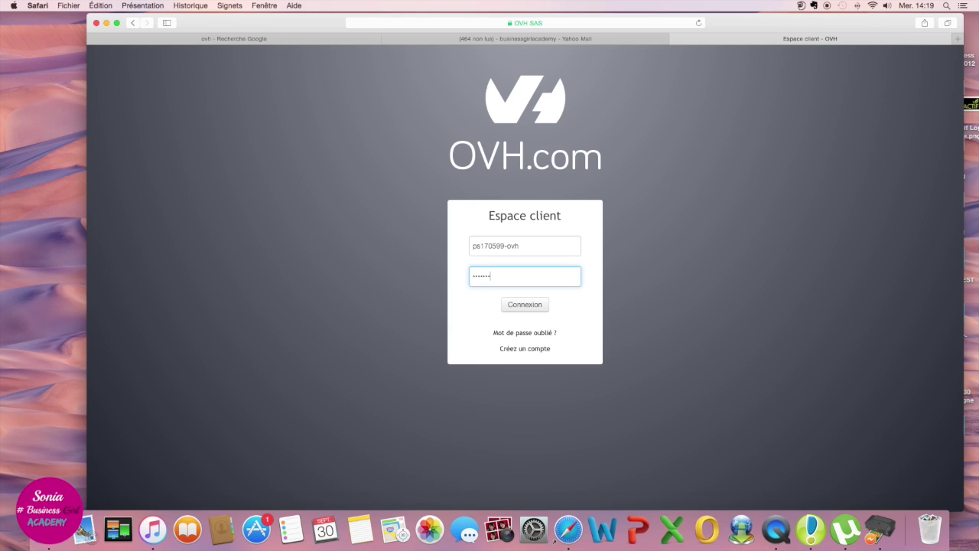
key(Return)
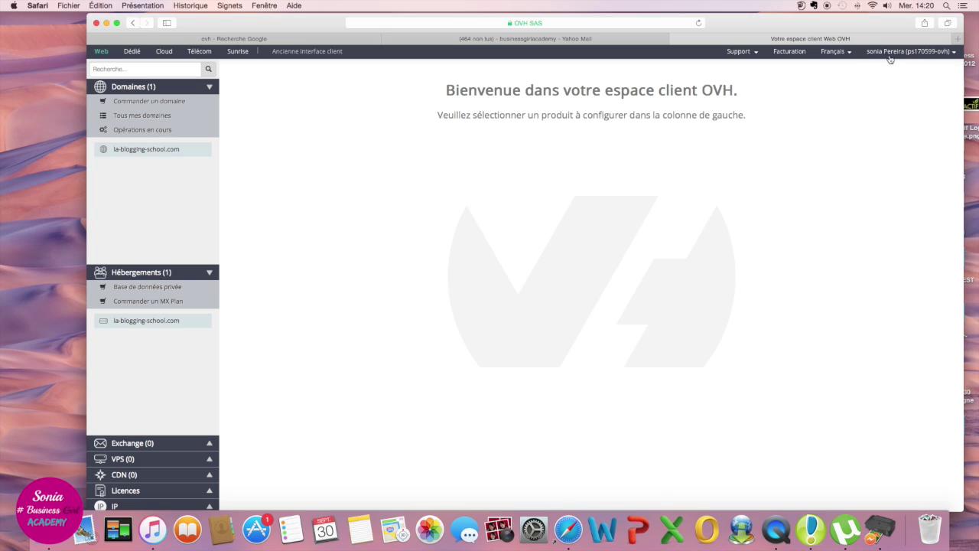
click(175, 150)
click(121, 324)
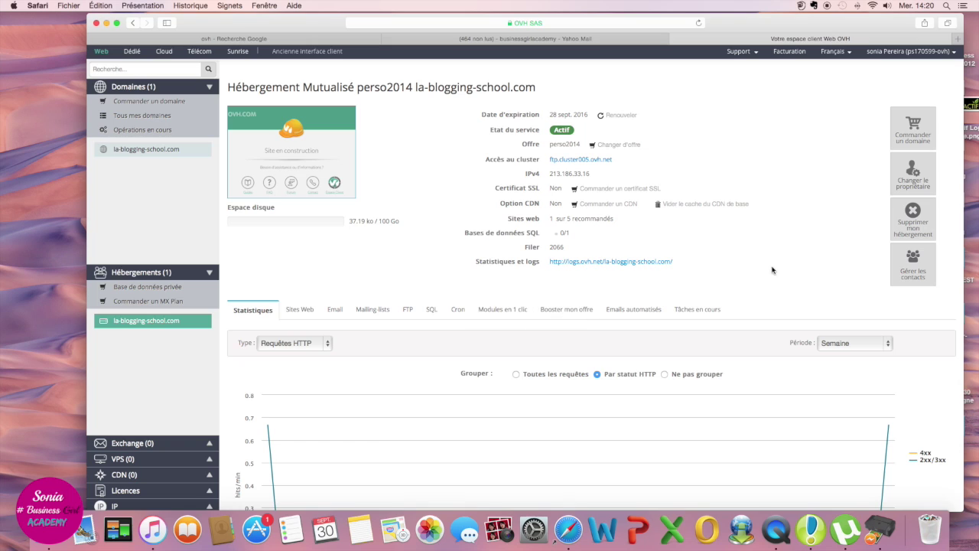
Step: Add a new one-click module on the hosting, pick WordPress, and advance to step 1 of 4
click(515, 311)
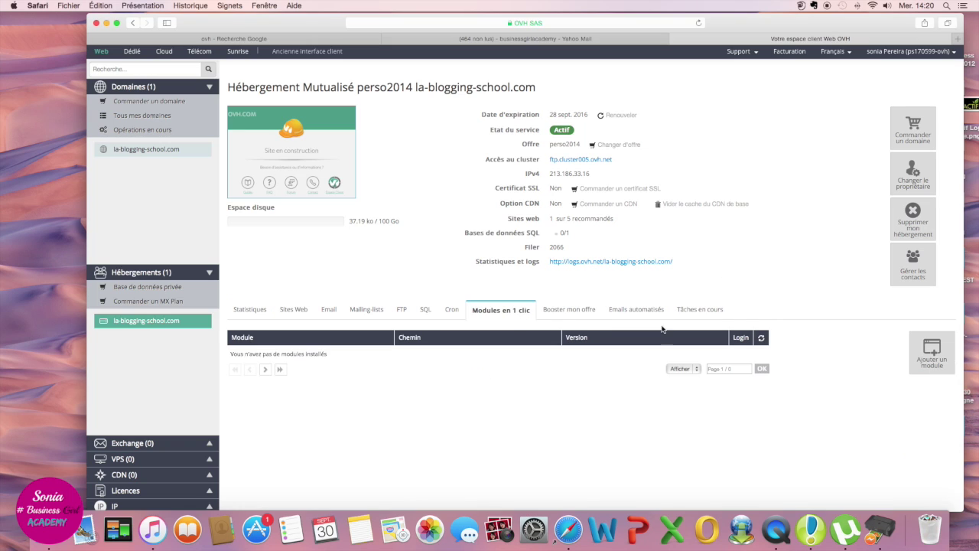
click(931, 350)
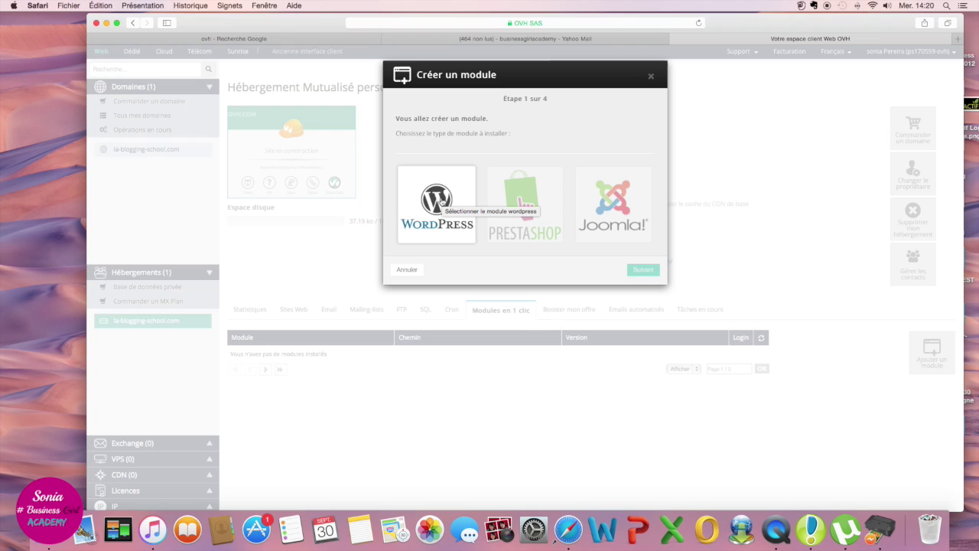
click(443, 201)
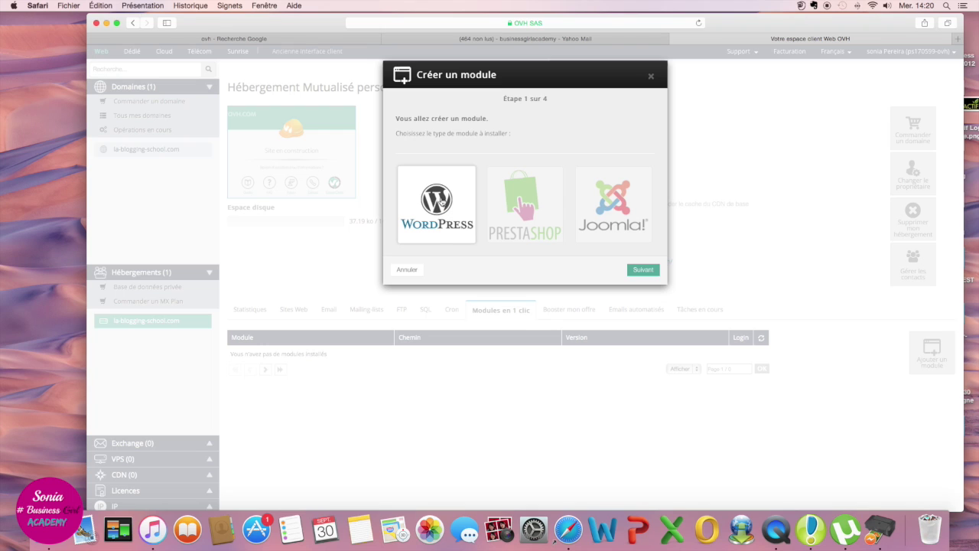
click(645, 270)
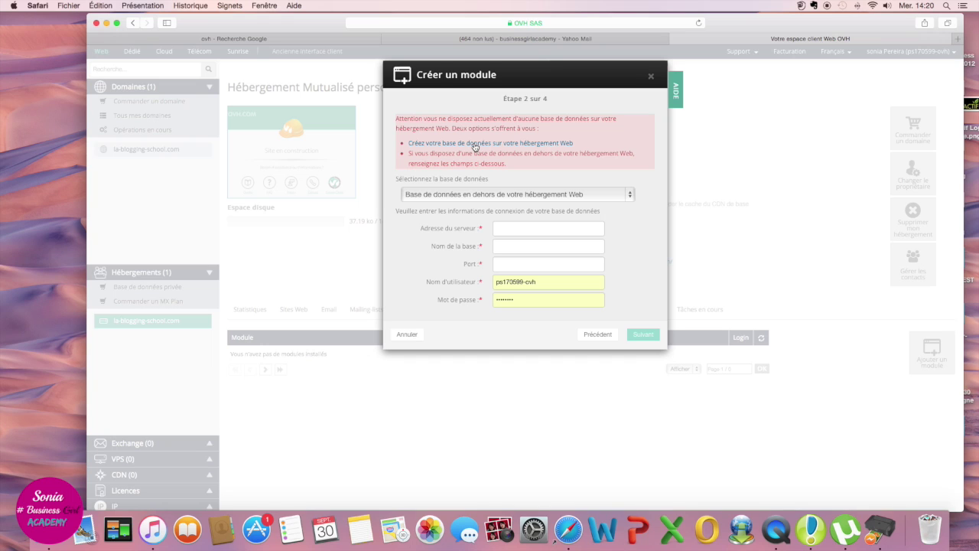
Step: Start a new database using MySQL 5.5 with the SQL Perso 200 MB type
click(475, 145)
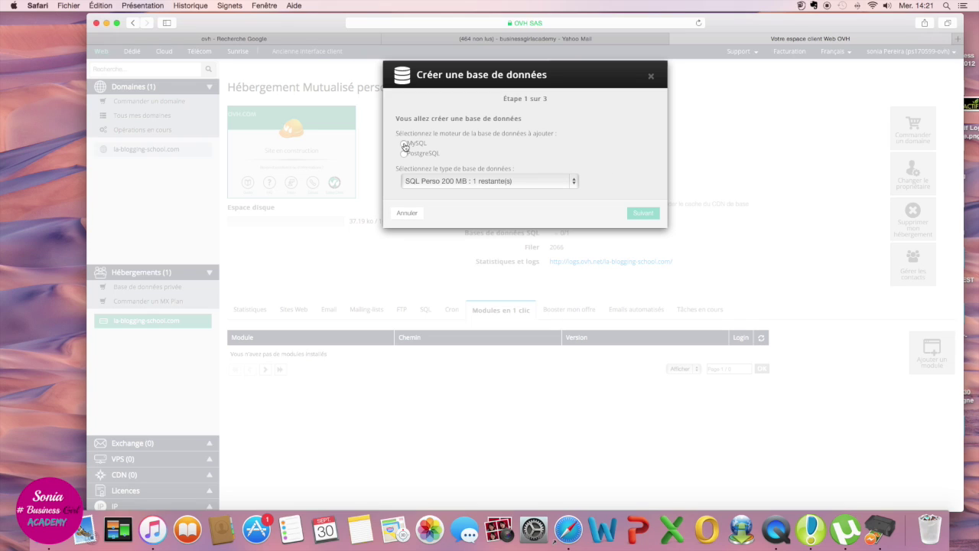
click(405, 145)
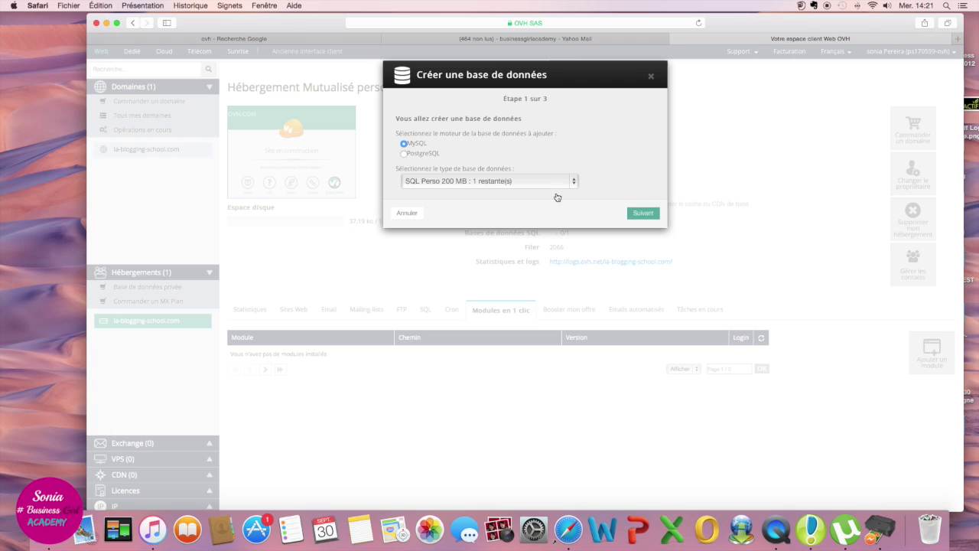
click(403, 179)
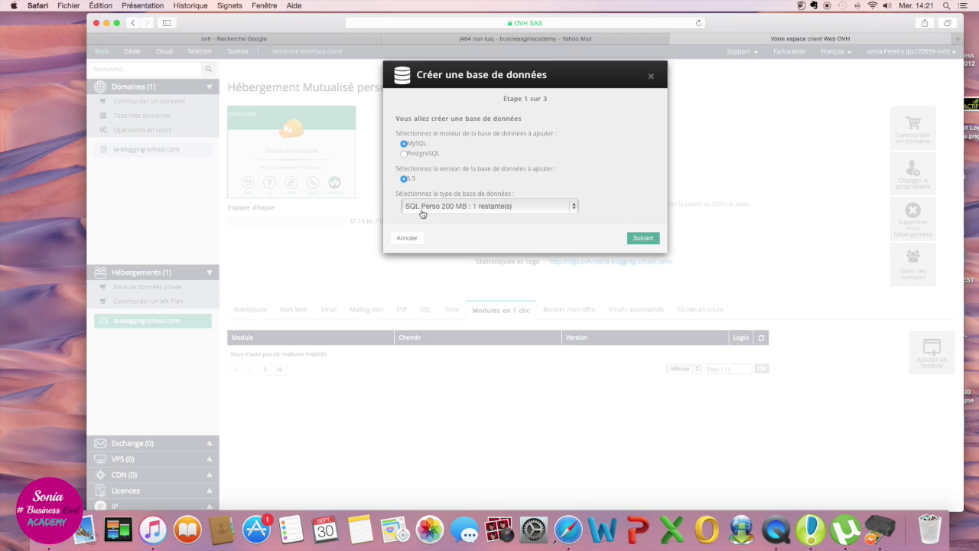
click(576, 210)
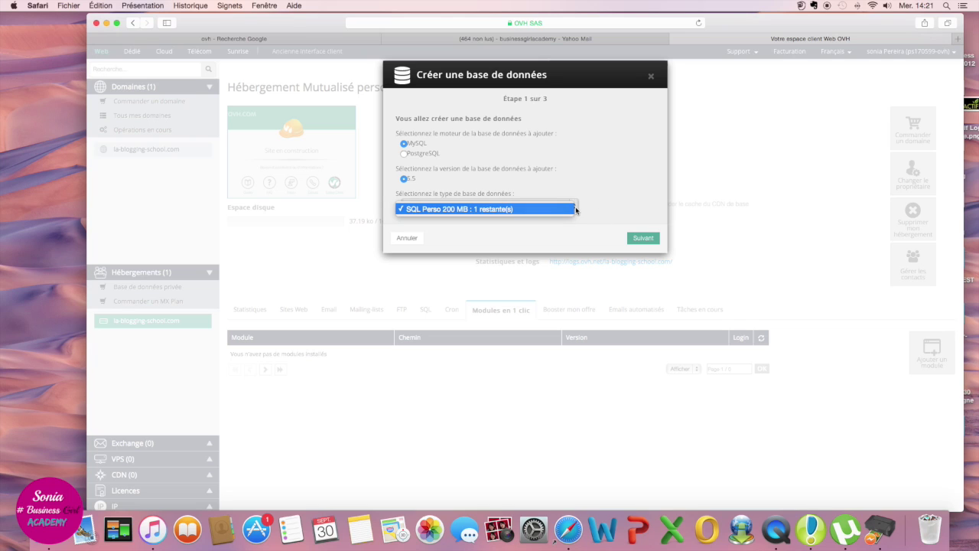
click(614, 203)
click(636, 237)
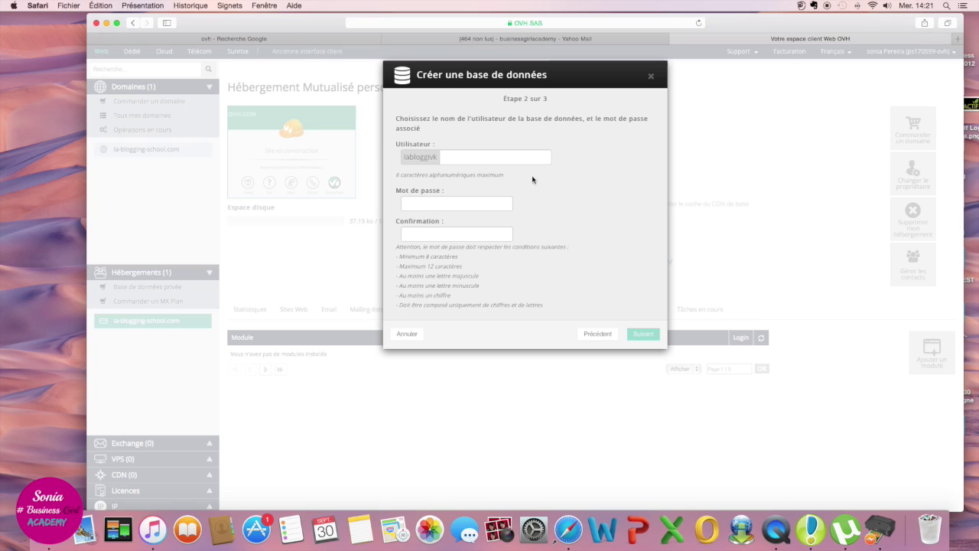
Step: Give the database a username and password, then validate its creation
click(474, 158)
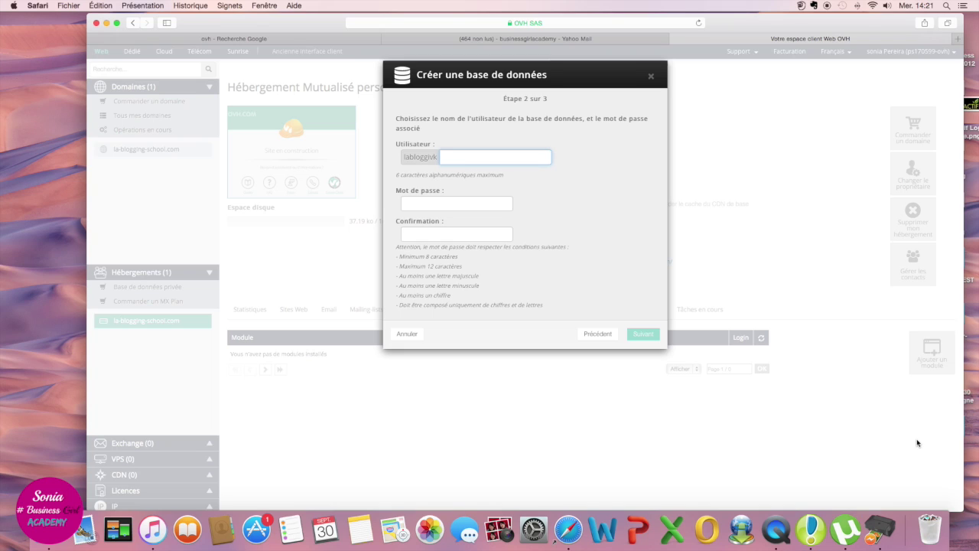
text(sohan)
click(457, 202)
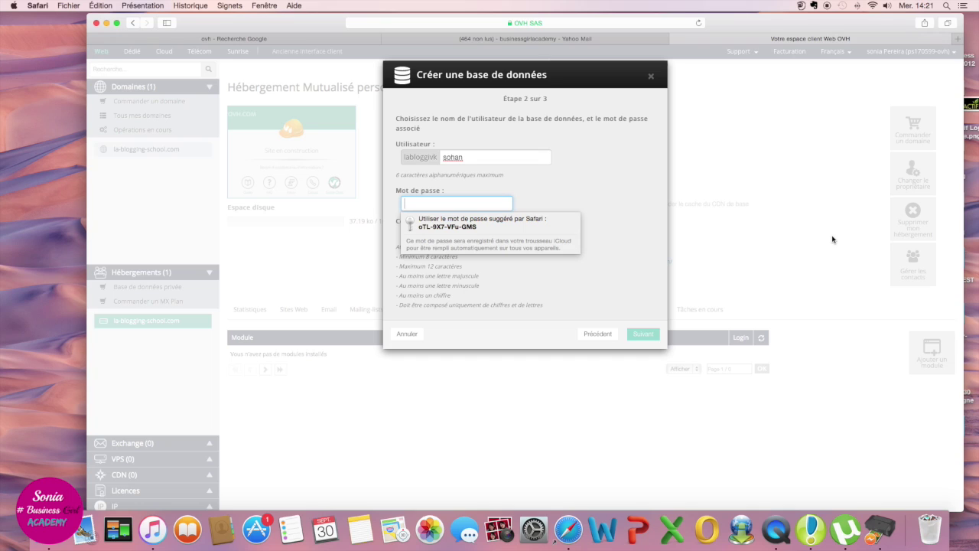
text(s)
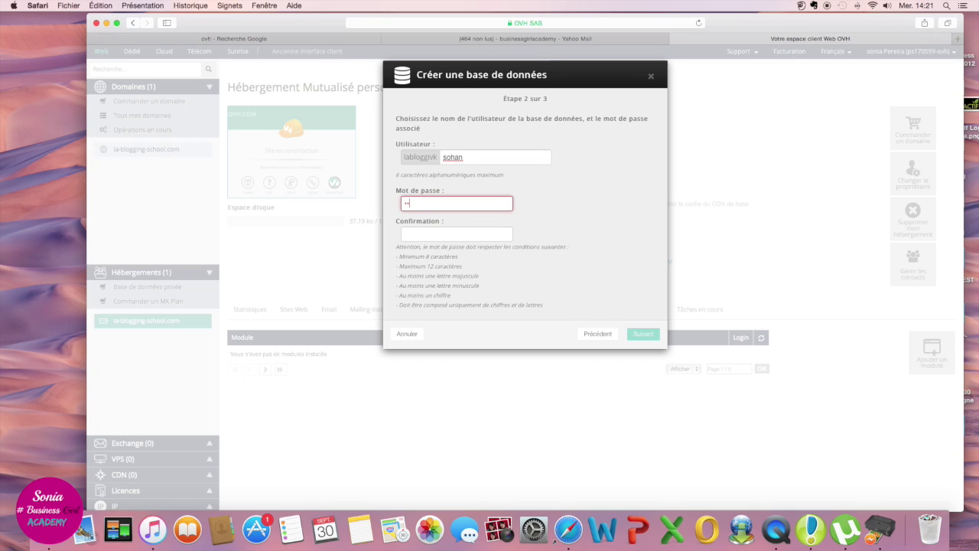
text(1)
key(Tab)
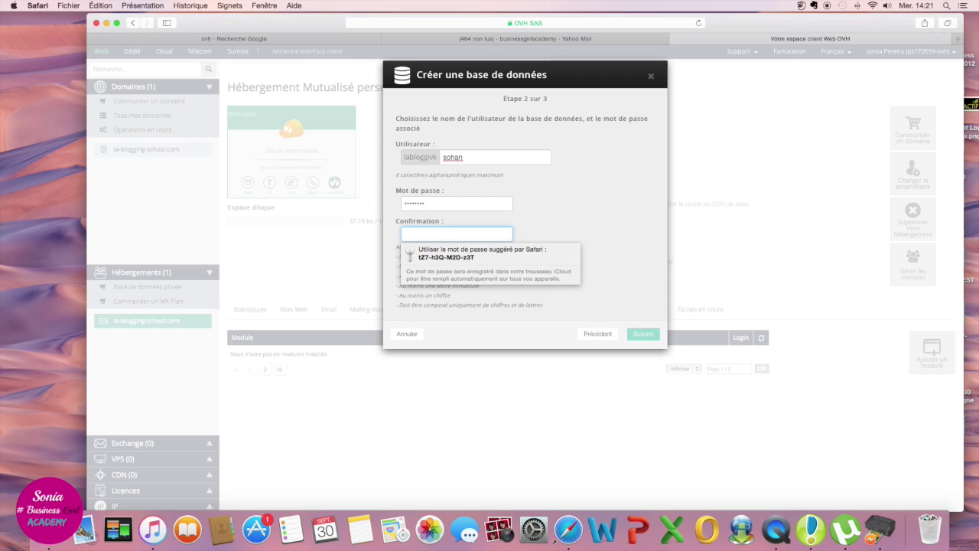
text(so)
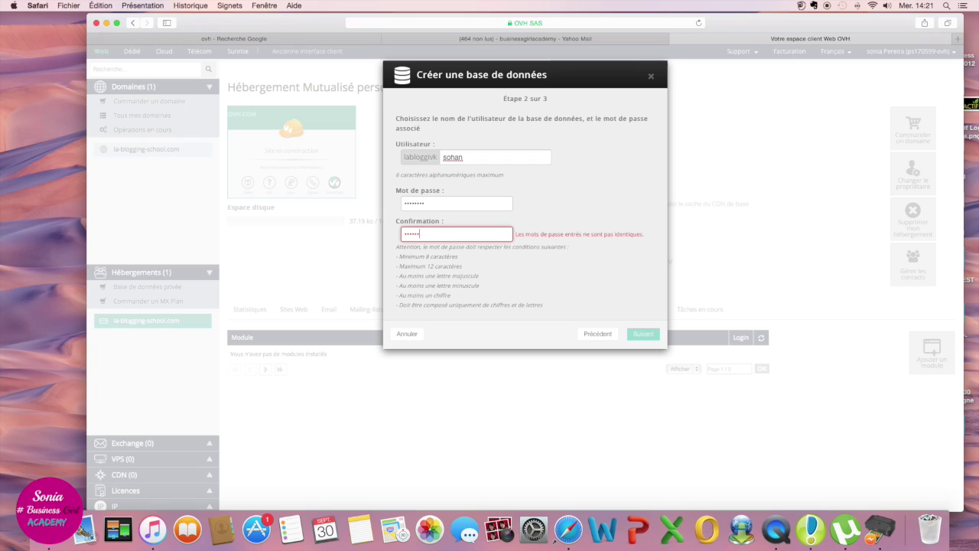
text(1)
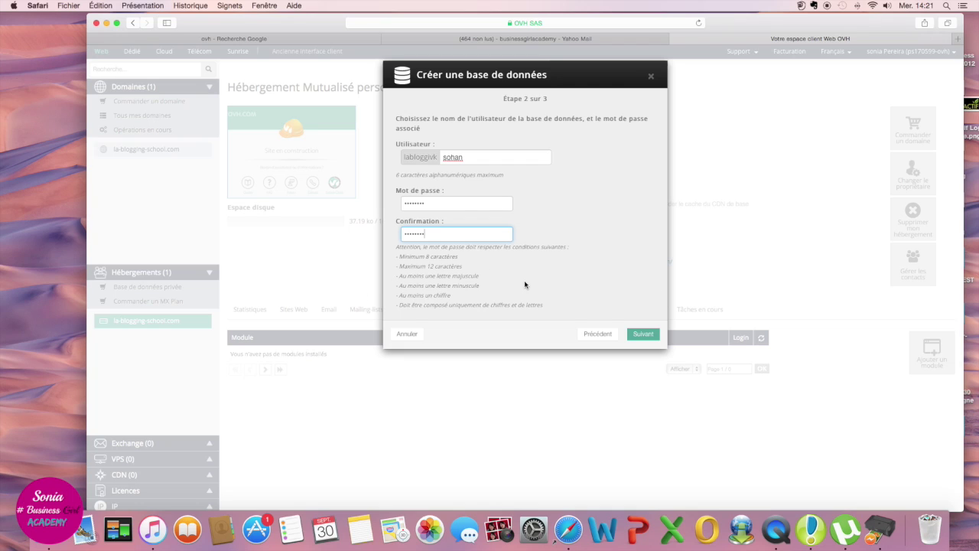
click(641, 335)
click(641, 334)
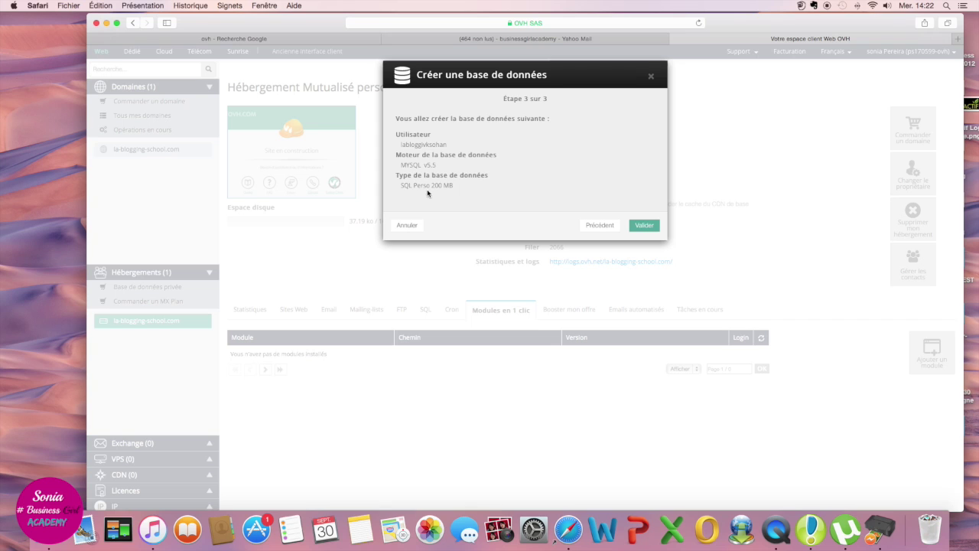
click(638, 226)
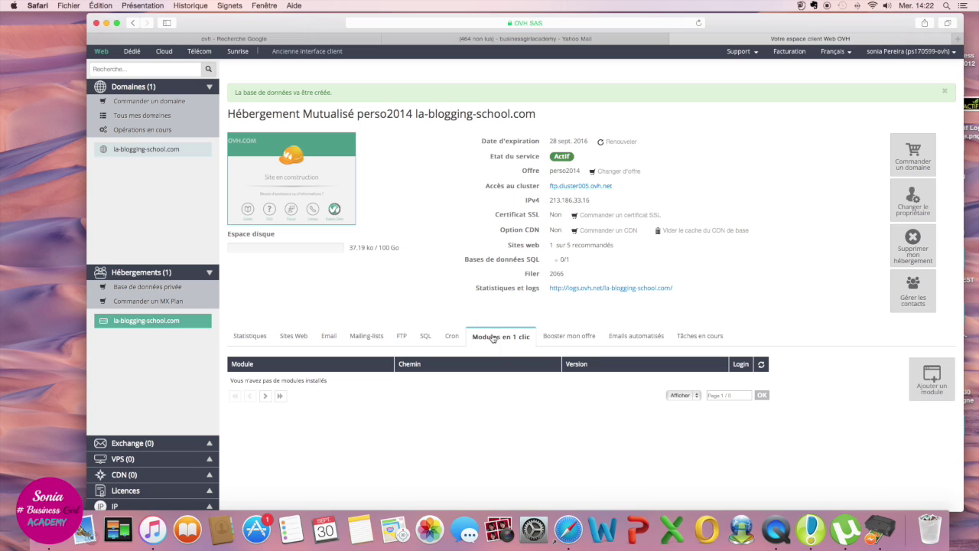
click(426, 336)
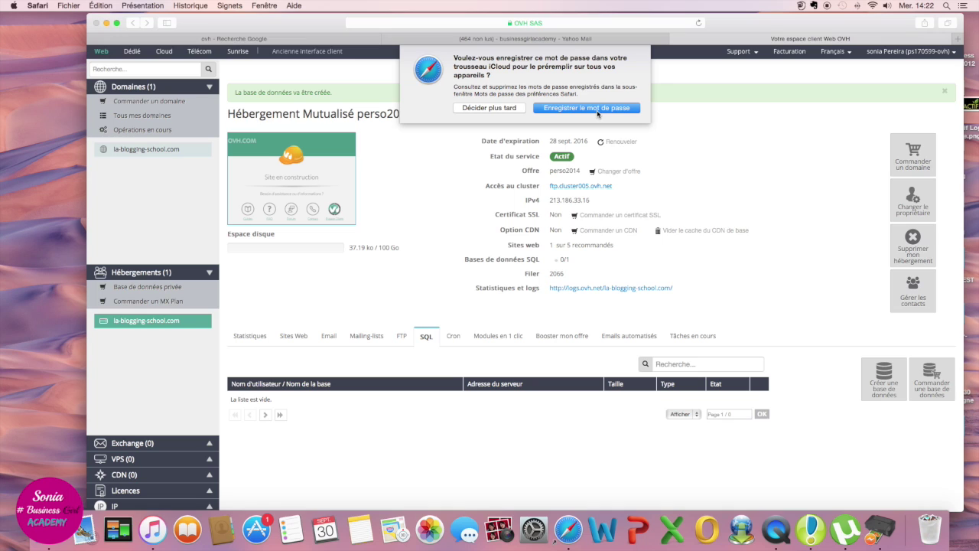
Step: Save the database password in Safari, then confirm the SQL database is listed with state OK
click(598, 111)
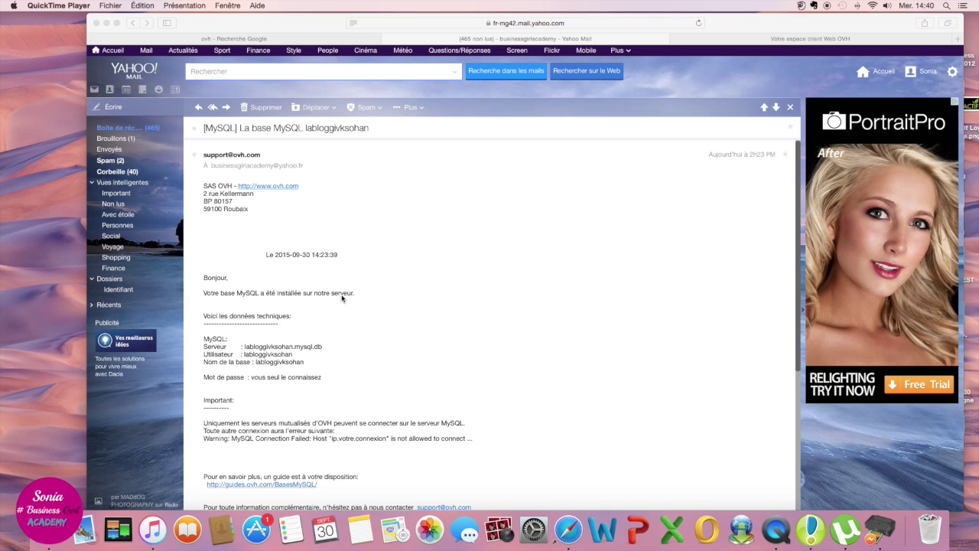
click(784, 40)
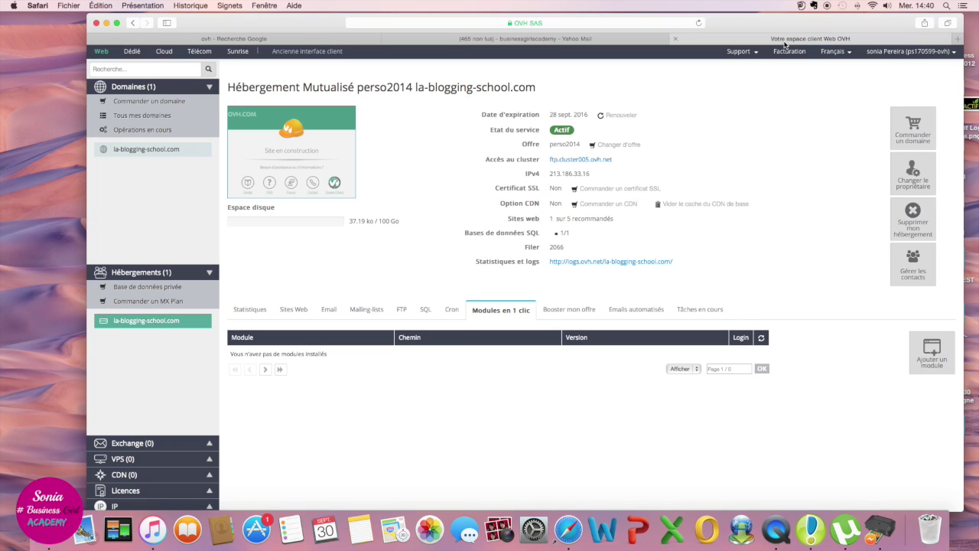
click(426, 310)
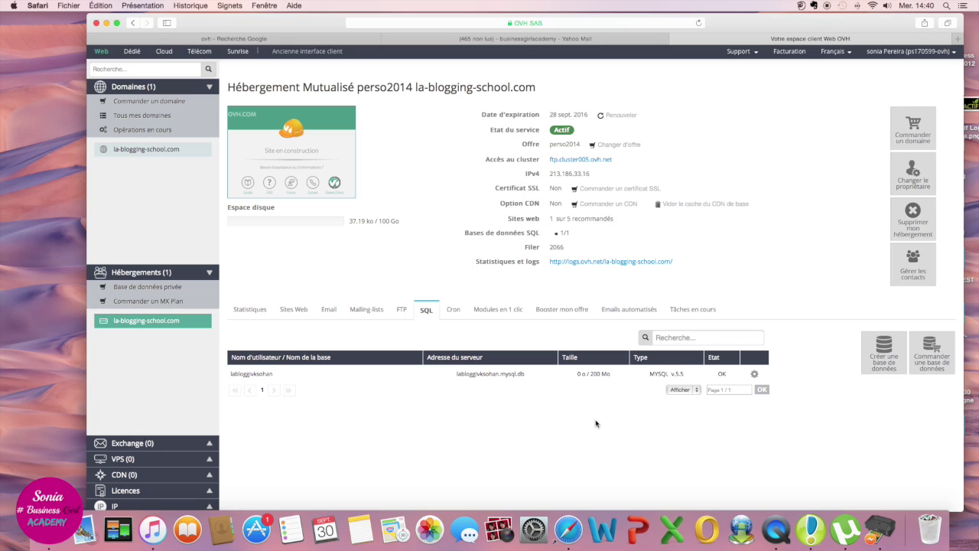
click(513, 313)
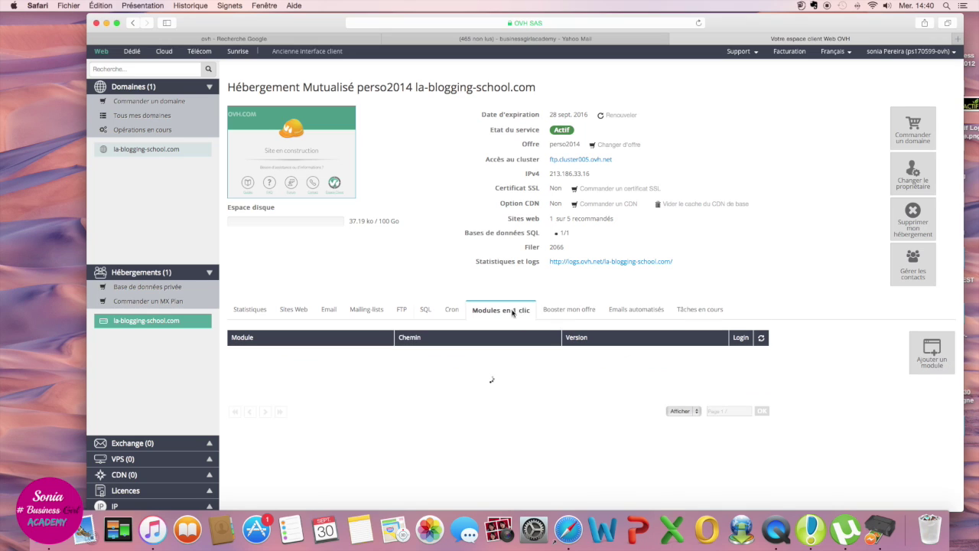
Step: Restart the WordPress module wizard and connect it to labloggivksohan.mysql.db with its password
click(933, 359)
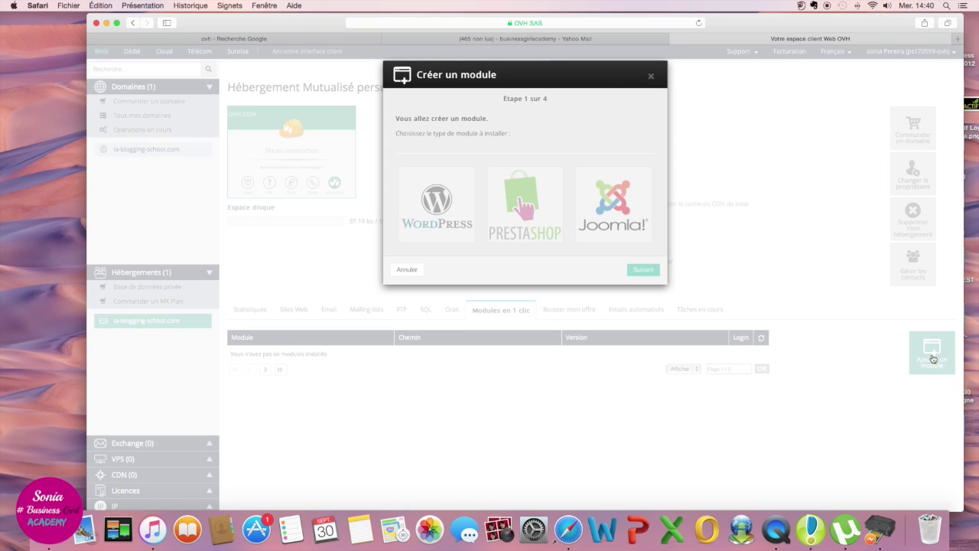
click(457, 189)
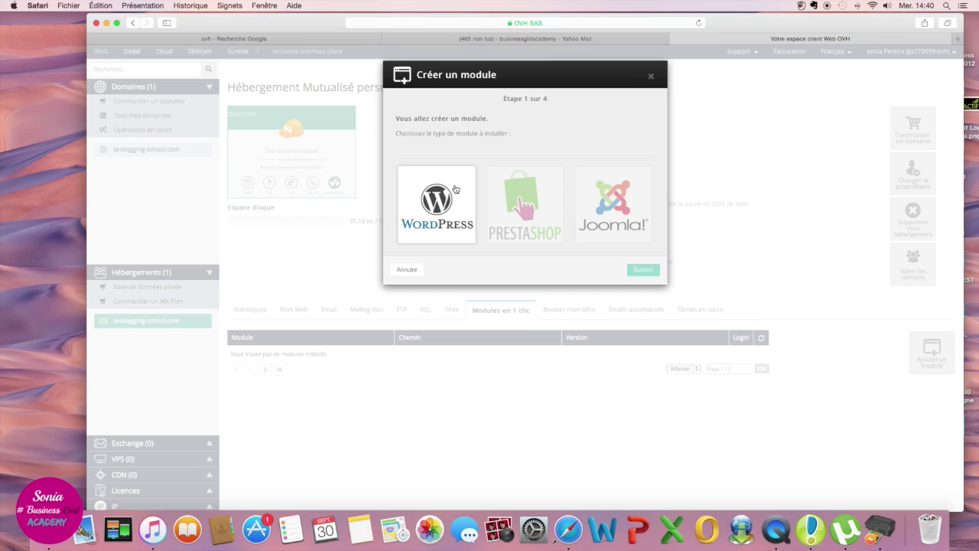
click(642, 270)
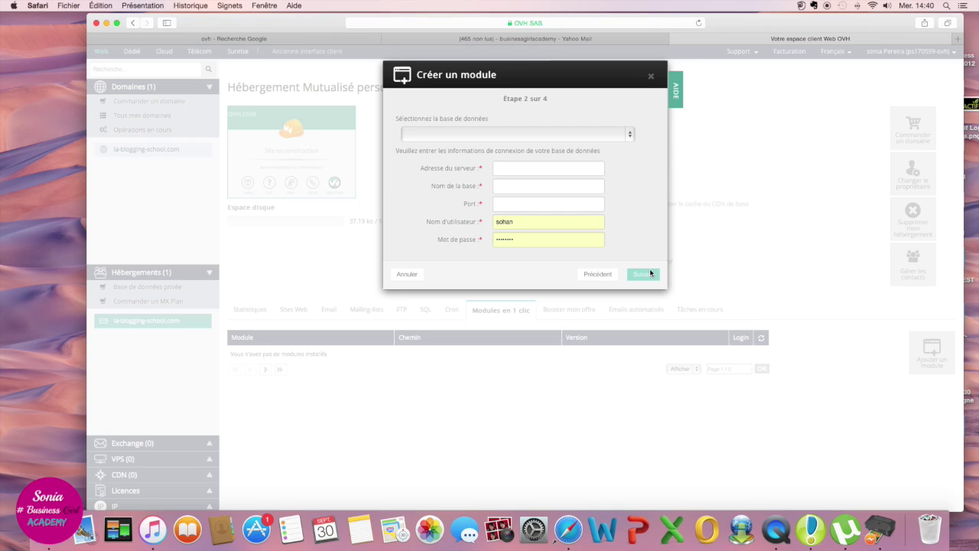
click(633, 136)
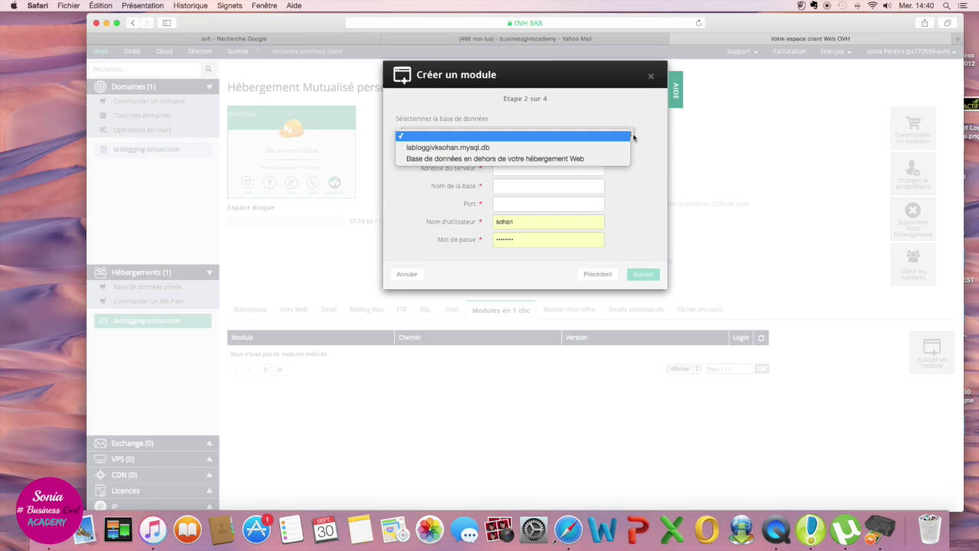
click(505, 147)
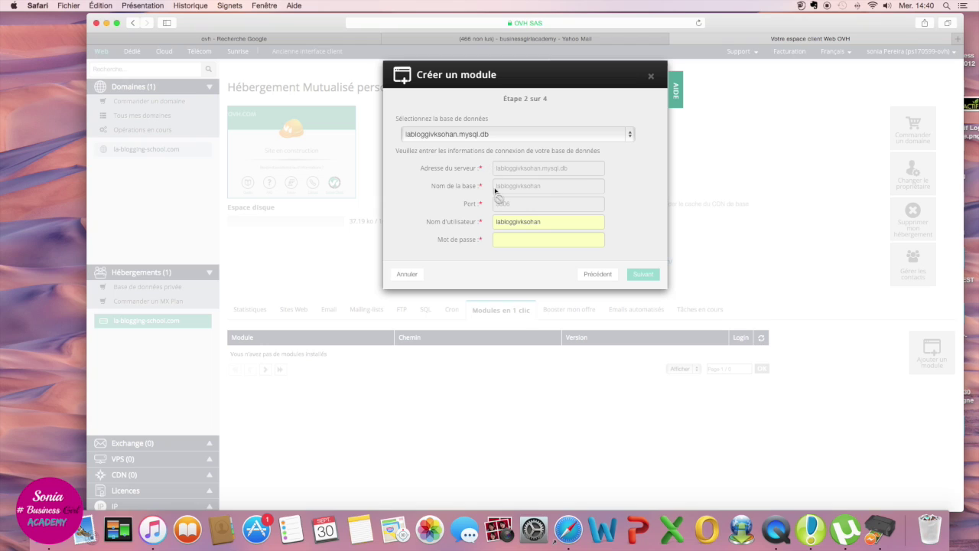
click(507, 240)
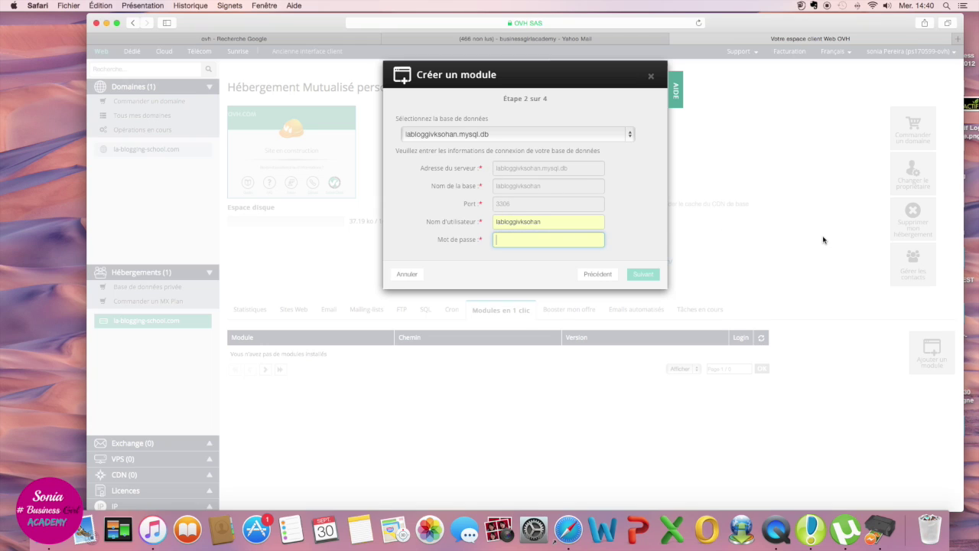
text(•••••)
click(643, 275)
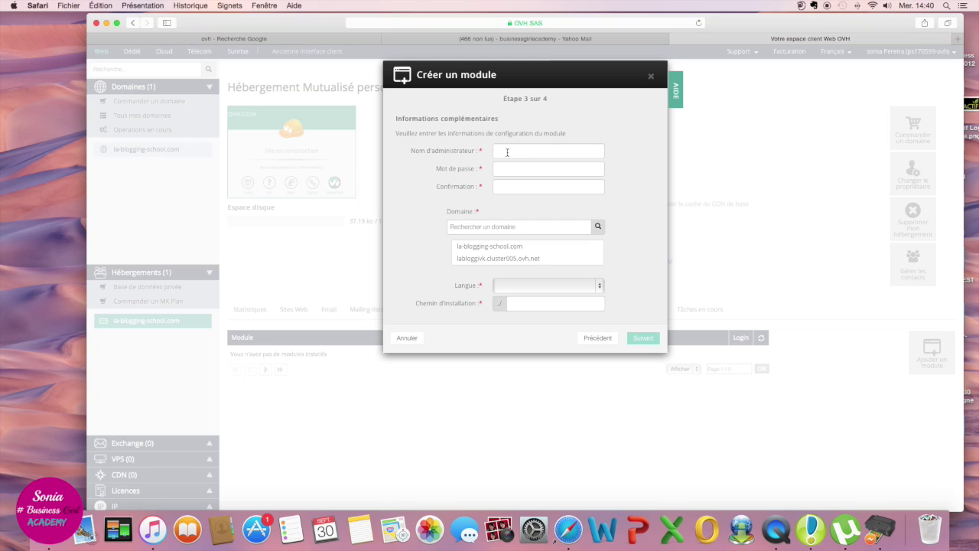
Step: Enter the WordPress administrator name and its password in both password fields
click(507, 152)
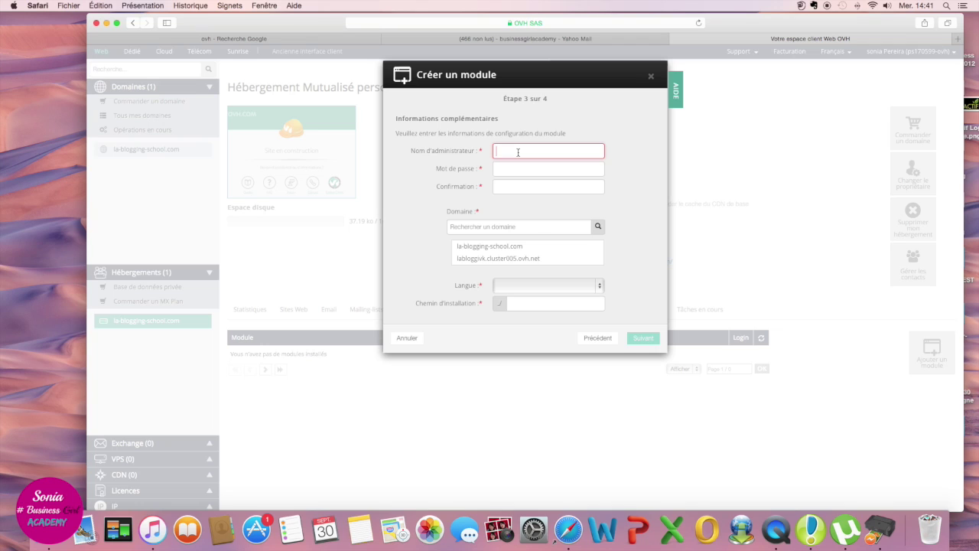
text(Shakira78)
key(Tab)
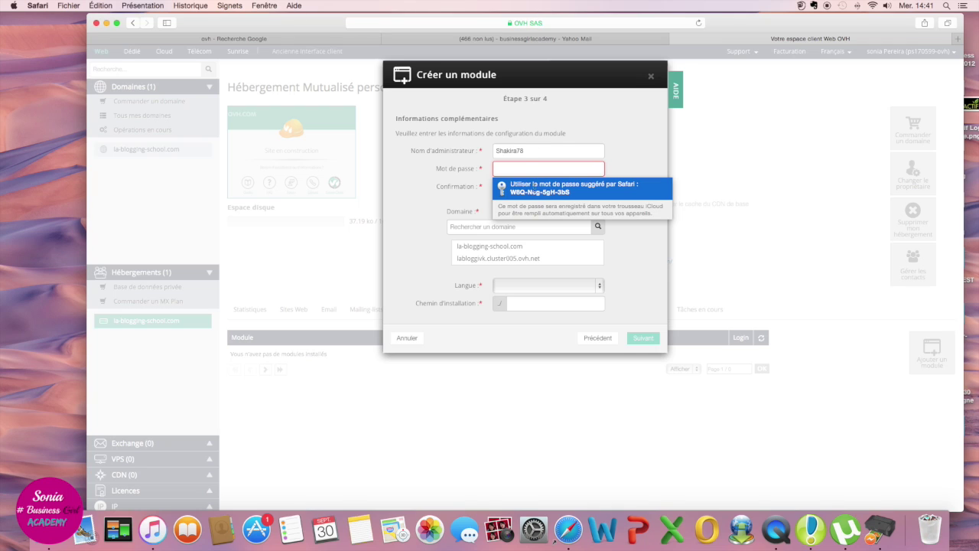
click(570, 191)
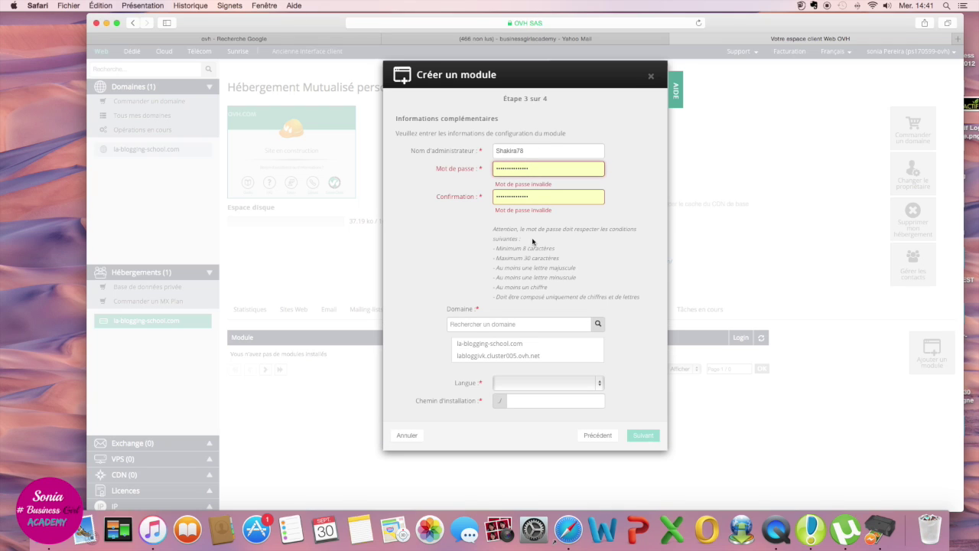
key(BackSpace)
key(BackSpace)
key(BackSpace)
key(BackSpace)
key(BackSpace)
key(BackSpace)
key(BackSpace)
key(BackSpace)
key(BackSpace)
key(BackSpace)
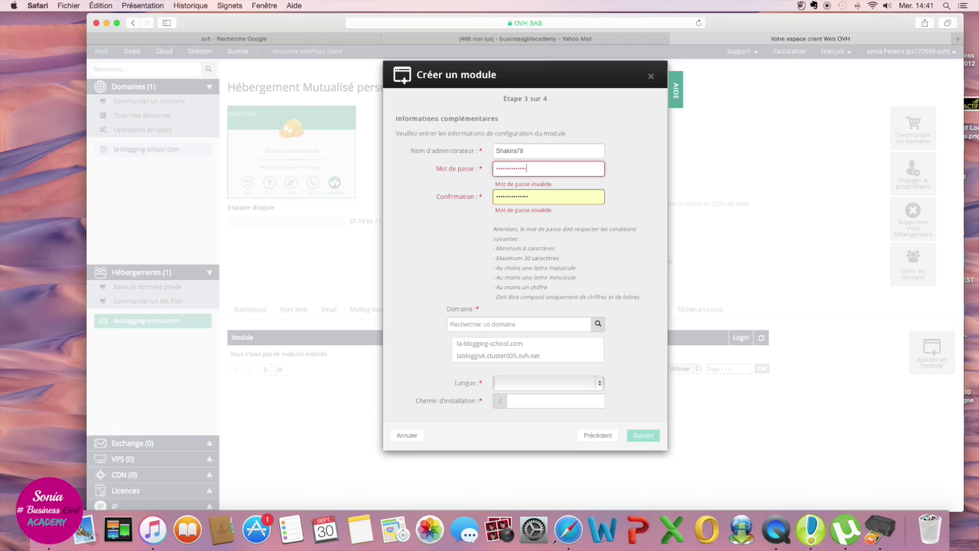
key(BackSpace)
key(BackSpace)
key(BackSpace)
key(BackSpace)
key(BackSpace)
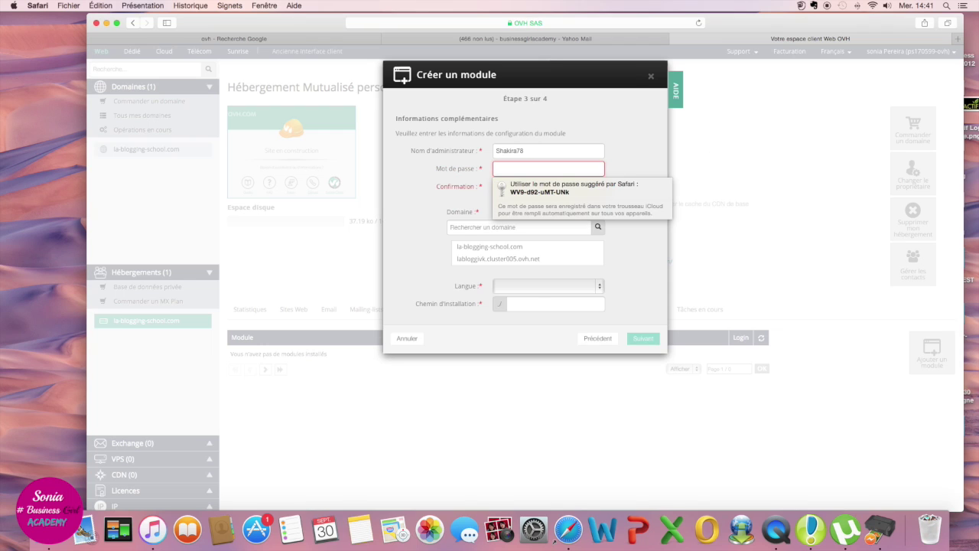
text(••••••••)
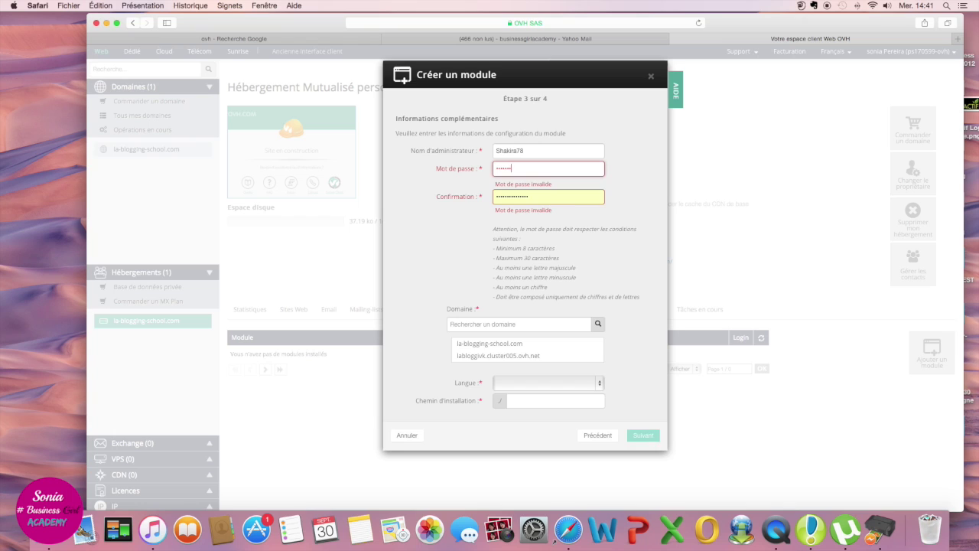
key(Tab)
text(••••••••)
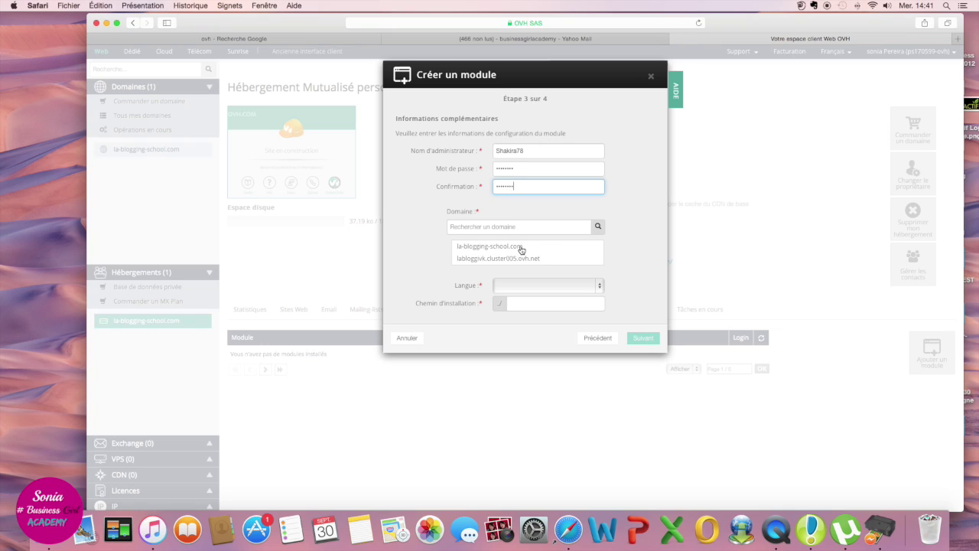
Step: Target la-blogging-school.com with Français as the site language and continue to the summary
click(522, 249)
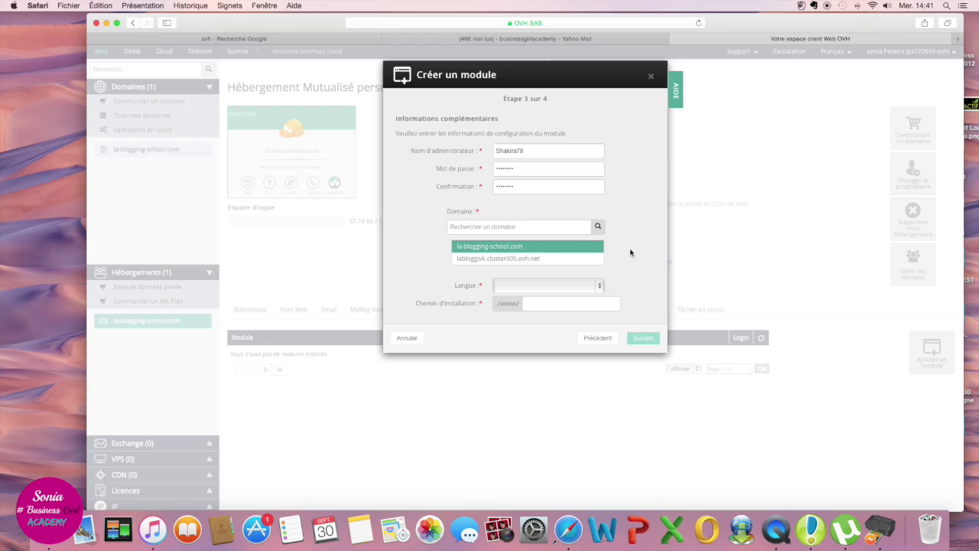
click(600, 286)
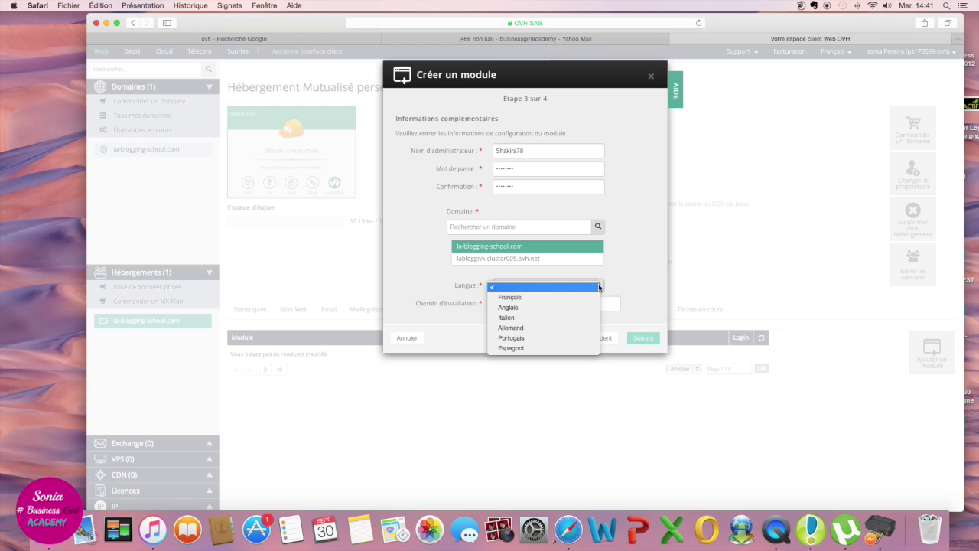
click(595, 295)
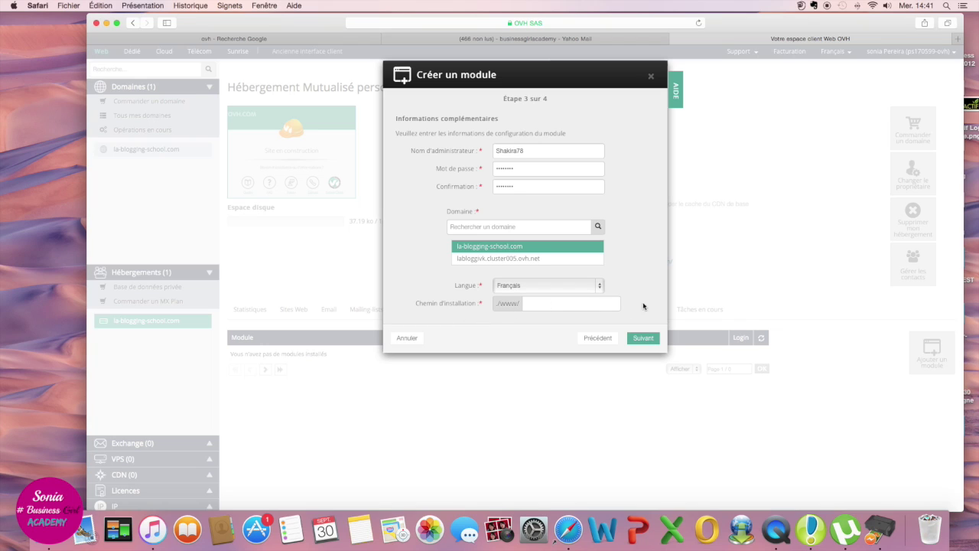
click(647, 337)
click(644, 338)
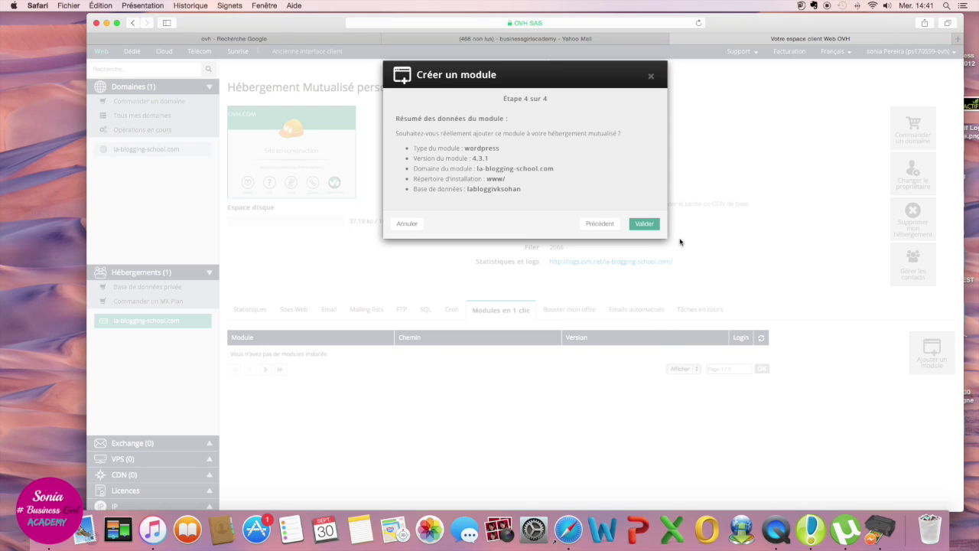
Step: Validate the WordPress installation, check the webmail inbox, then get back to the OVH login page
click(645, 223)
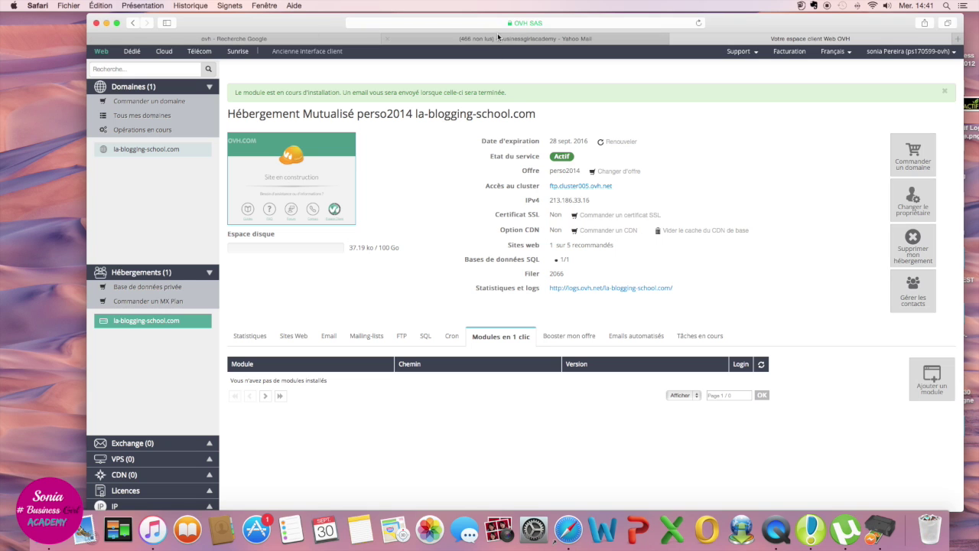
click(586, 39)
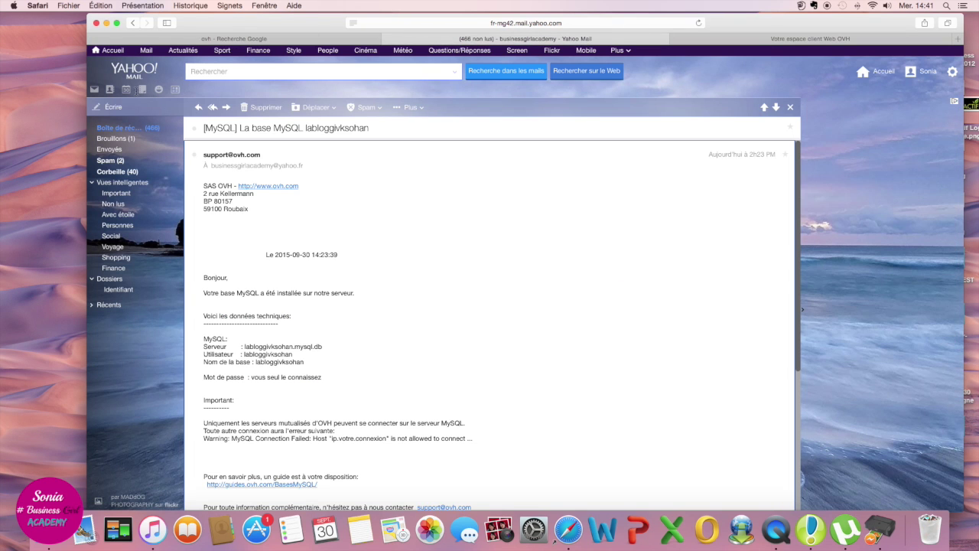
click(153, 132)
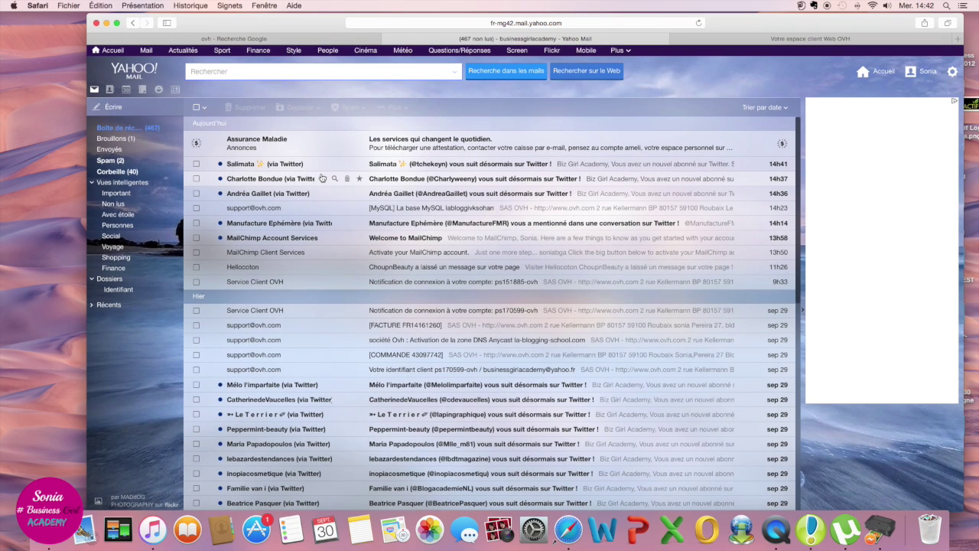
click(742, 40)
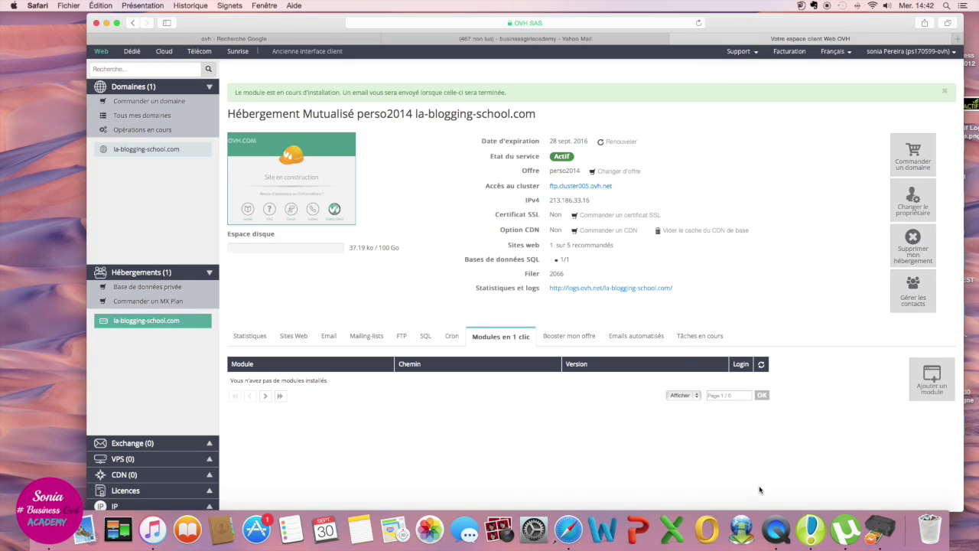
right_click(776, 527)
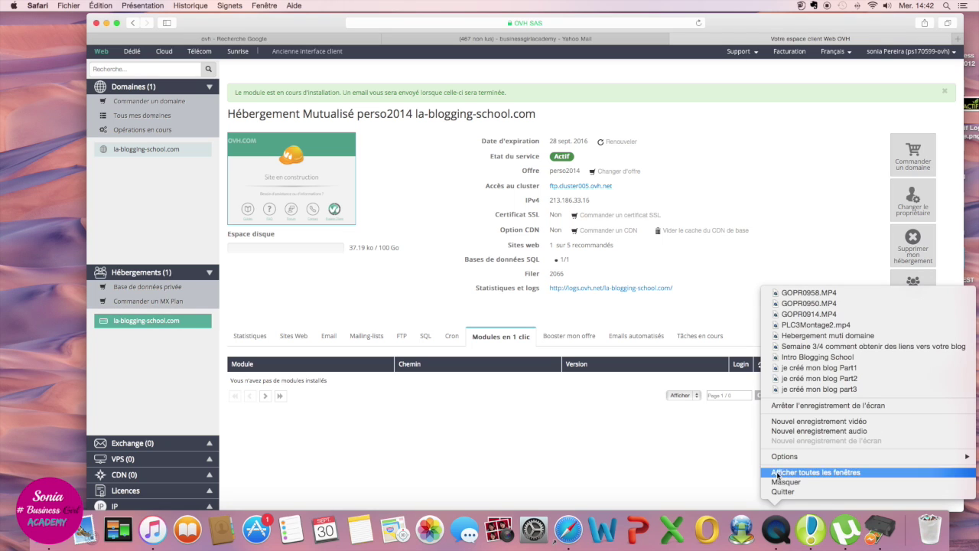
click(825, 405)
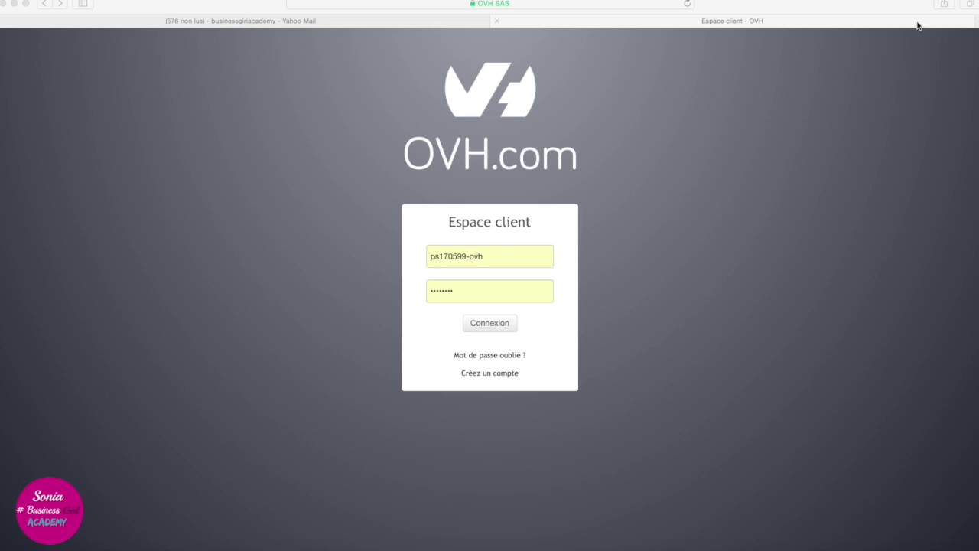
click(493, 330)
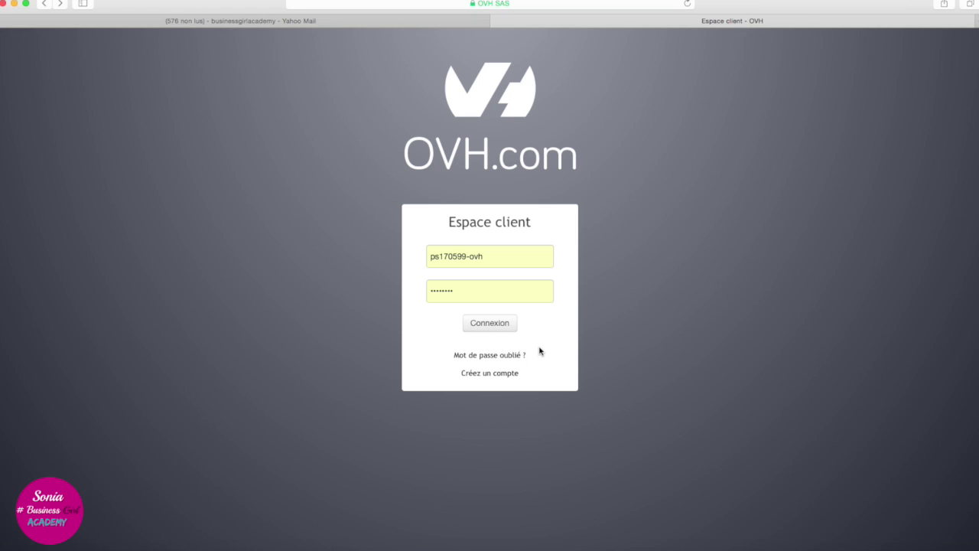
click(481, 327)
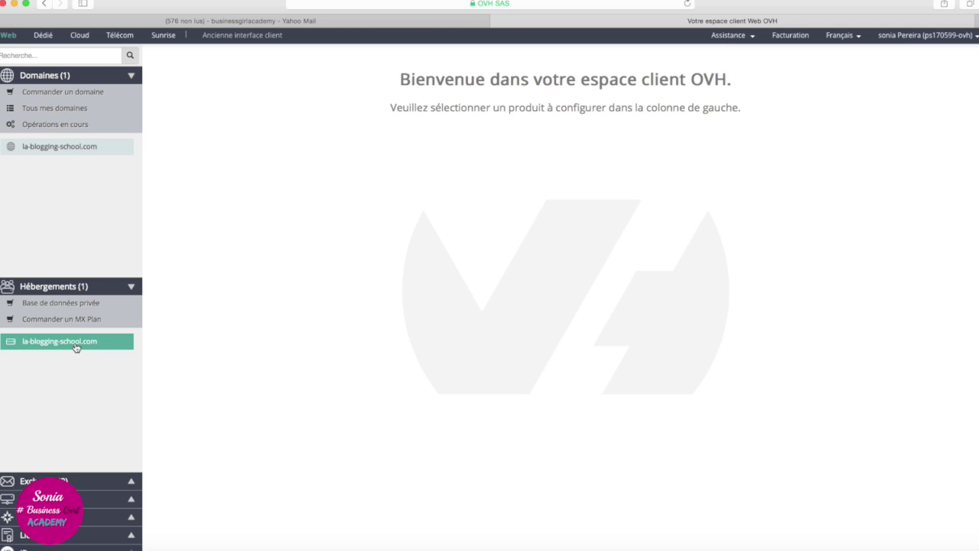
click(75, 344)
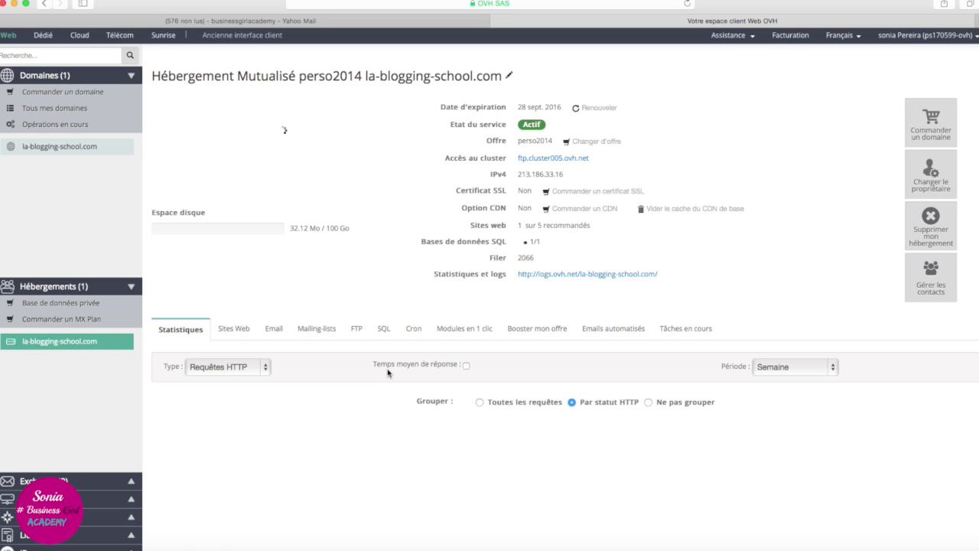
click(475, 329)
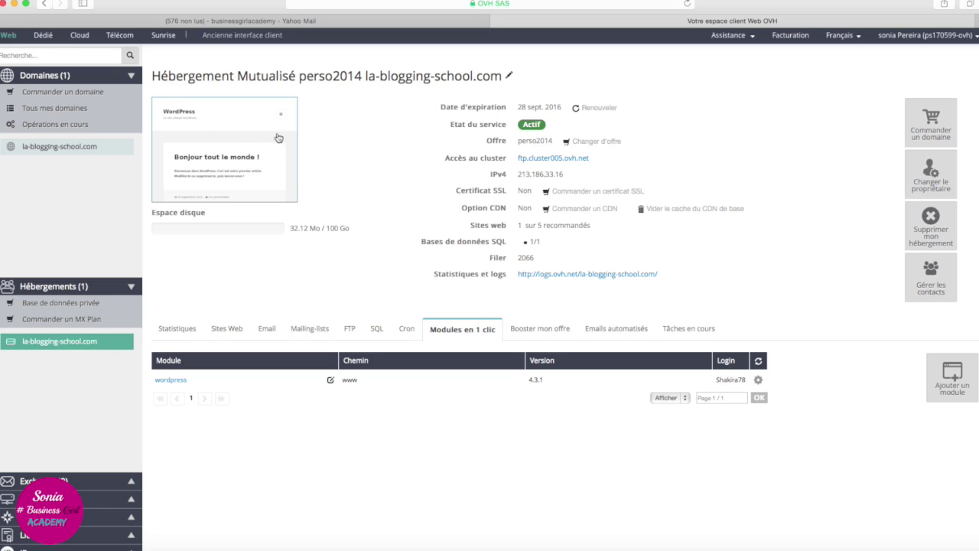
key(super+t)
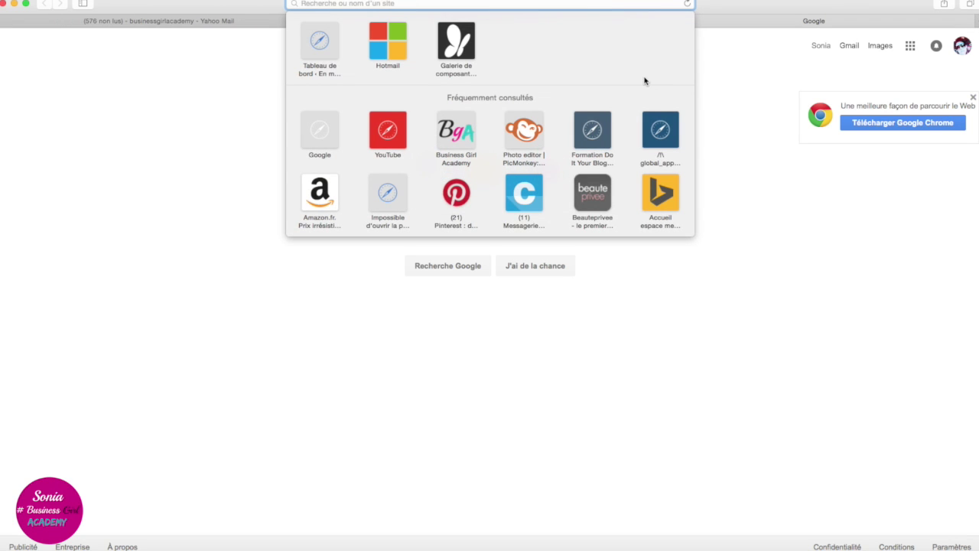
text(www.la)
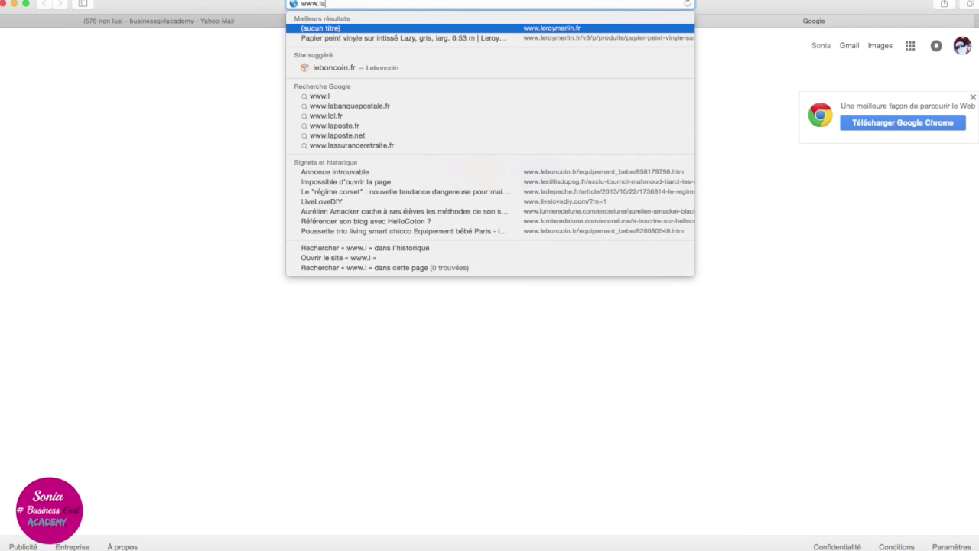
text(-bloggi)
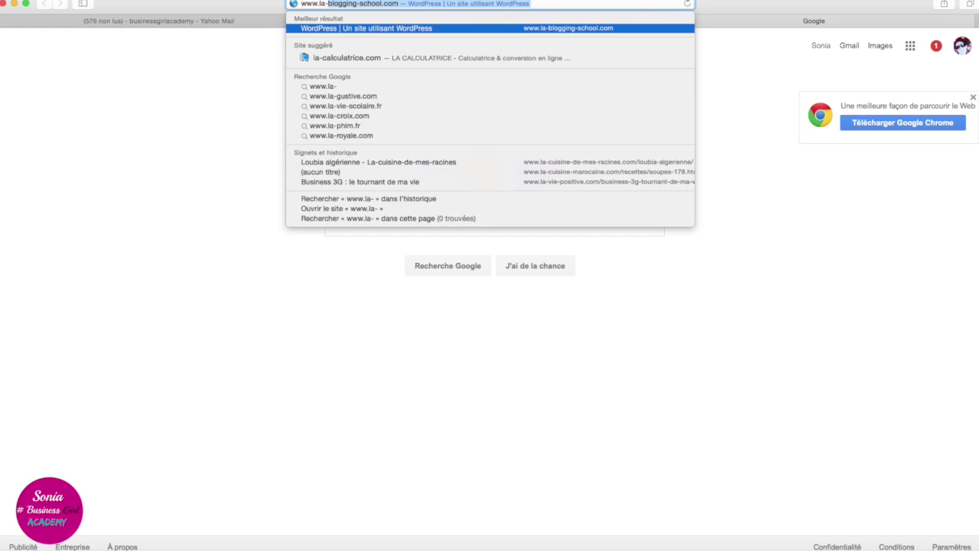
text(ng)
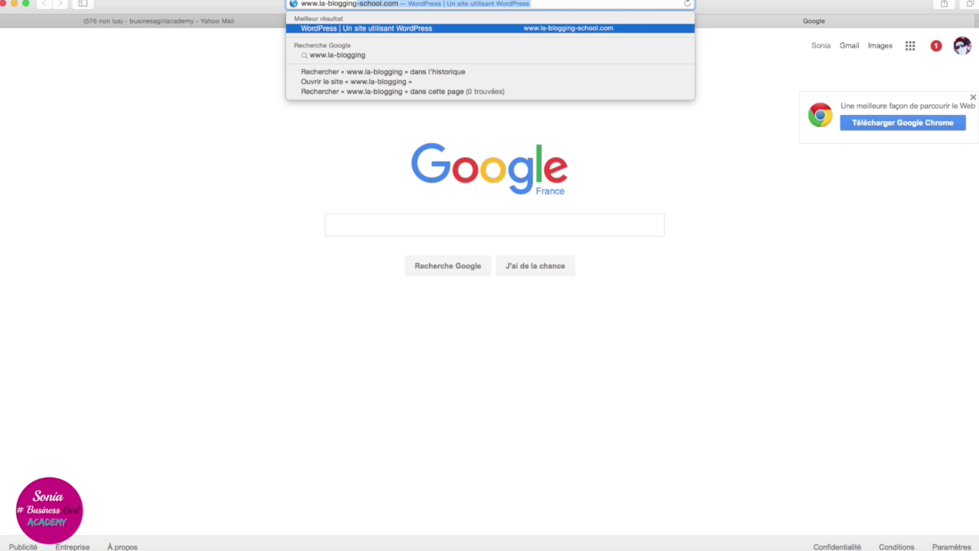
key(Return)
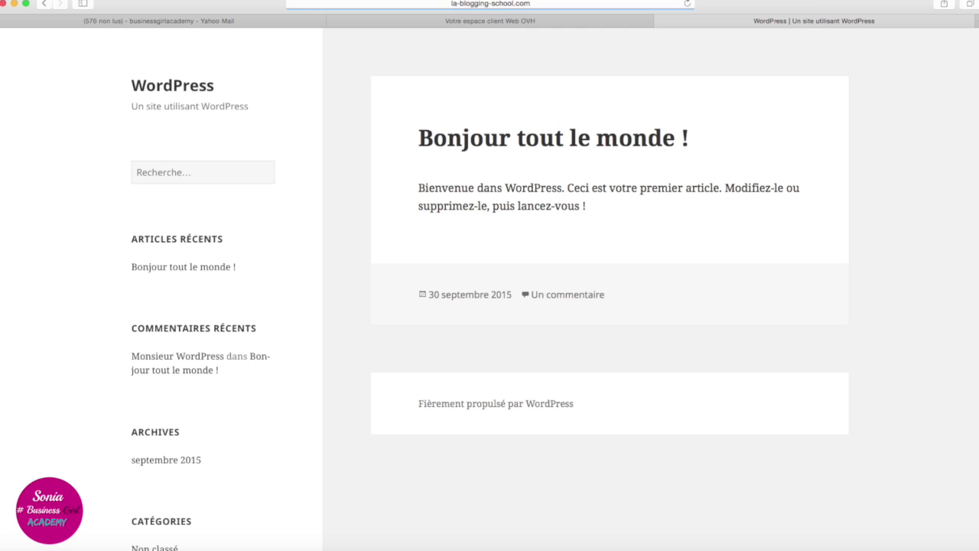